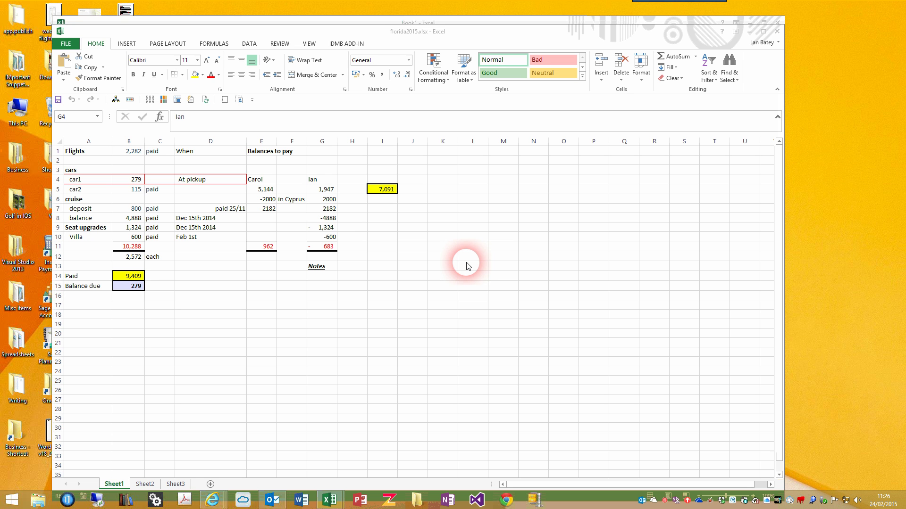
Select the Flights-to-Balance due block A1:C15 and bring up the IDMB ADD-IN ribbon tab.
click(466, 20)
click(97, 201)
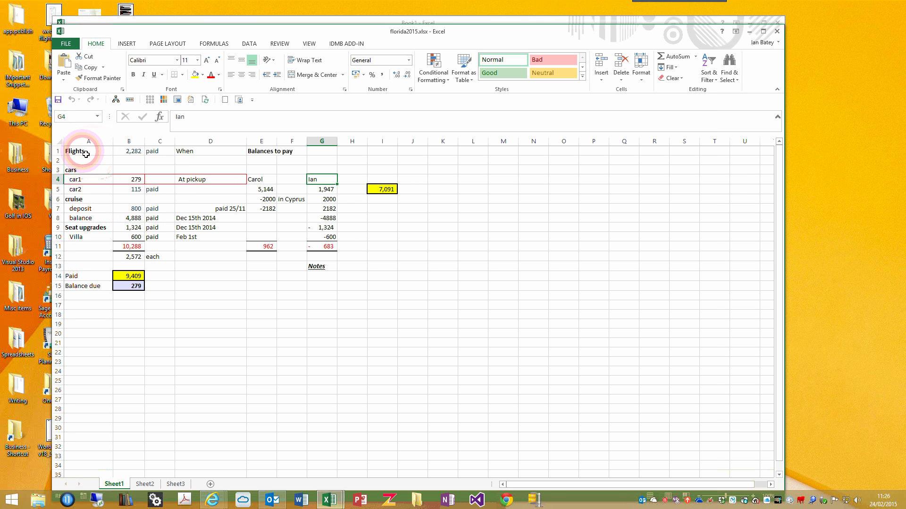
drag(86, 155, 155, 294)
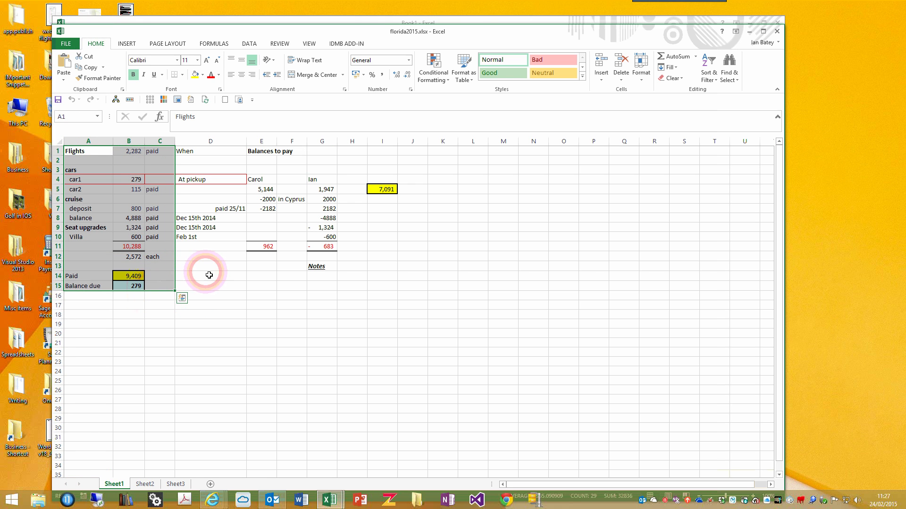
click(336, 43)
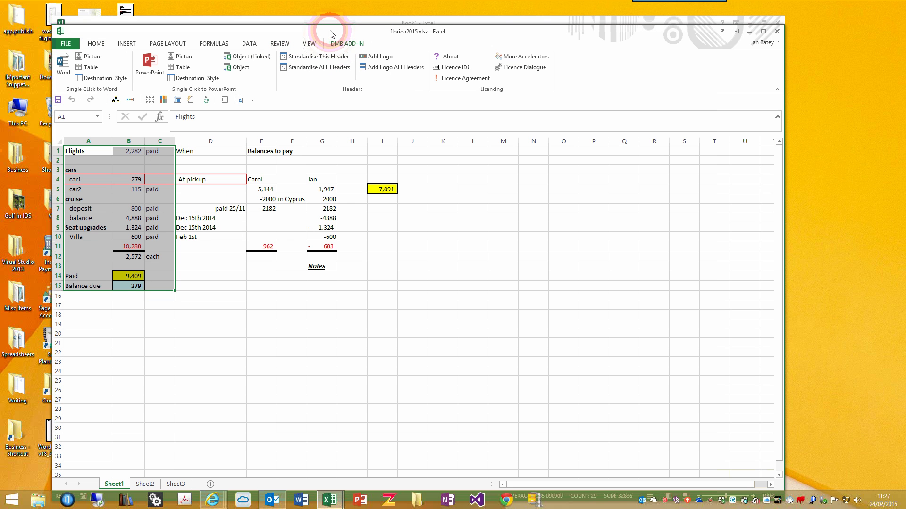
Send A1:C15 to PowerPoint as a picture, then move and shrink it below the florida2015.xlsx title.
click(180, 59)
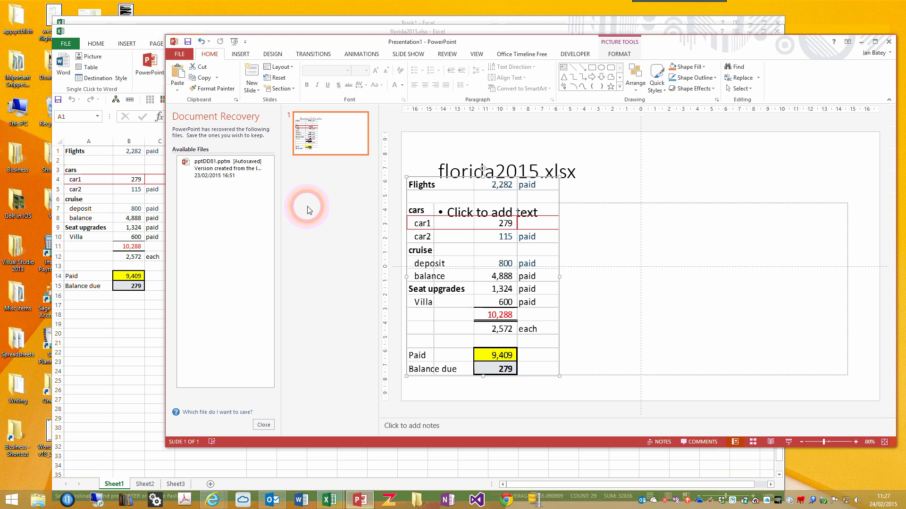
drag(449, 228, 509, 237)
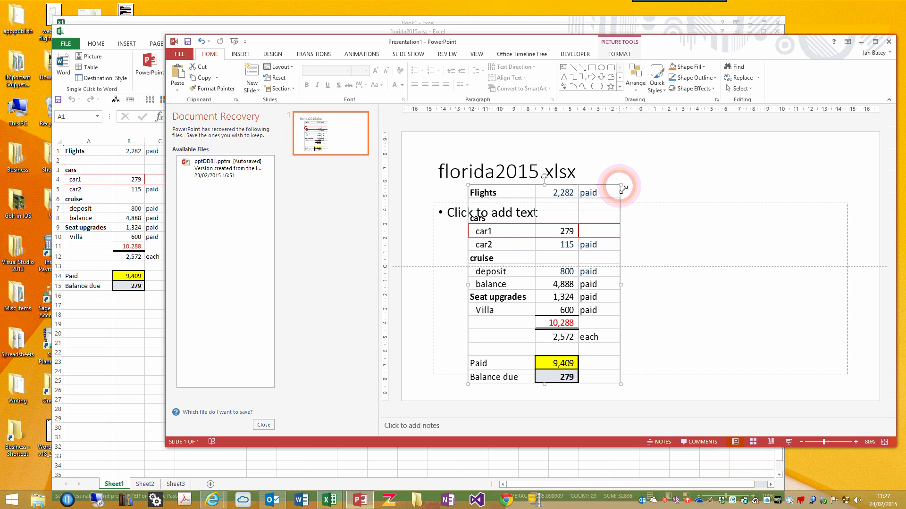
drag(623, 189, 503, 241)
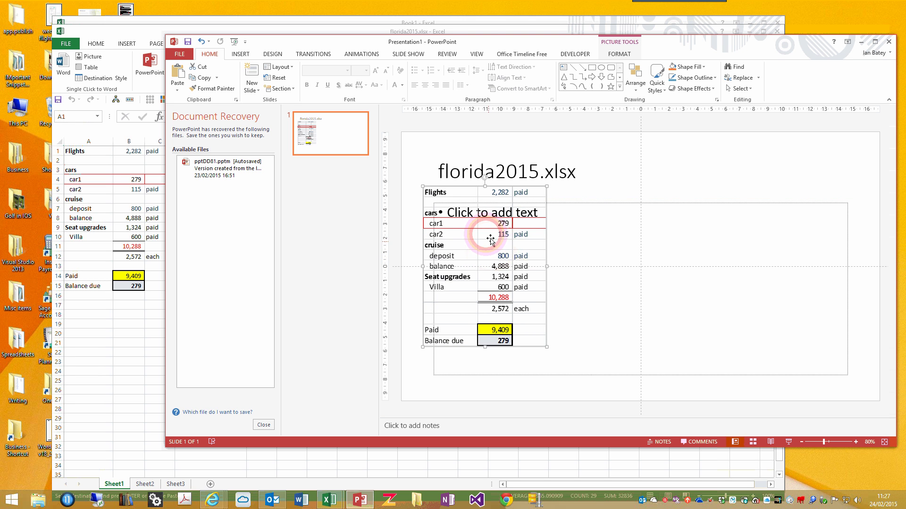
Minimise PowerPoint to get back to the Excel workbook.
click(385, 44)
click(245, 51)
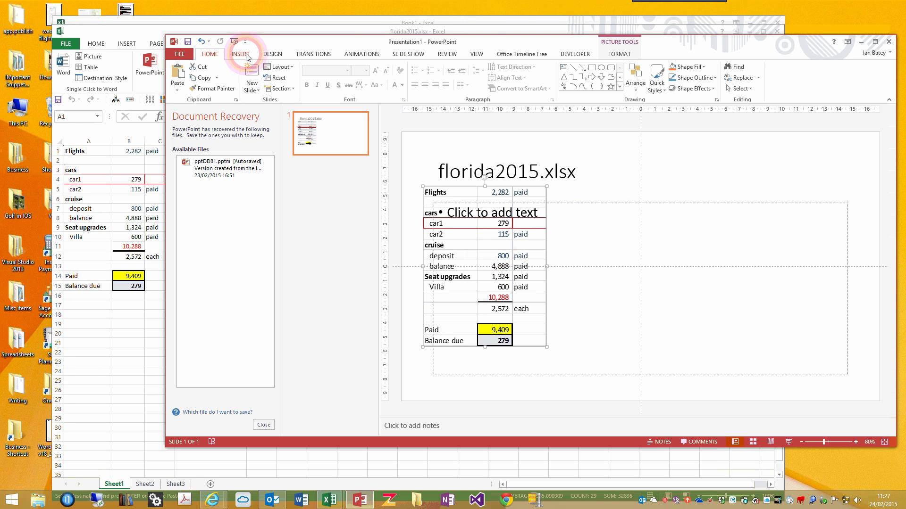
click(804, 53)
click(861, 43)
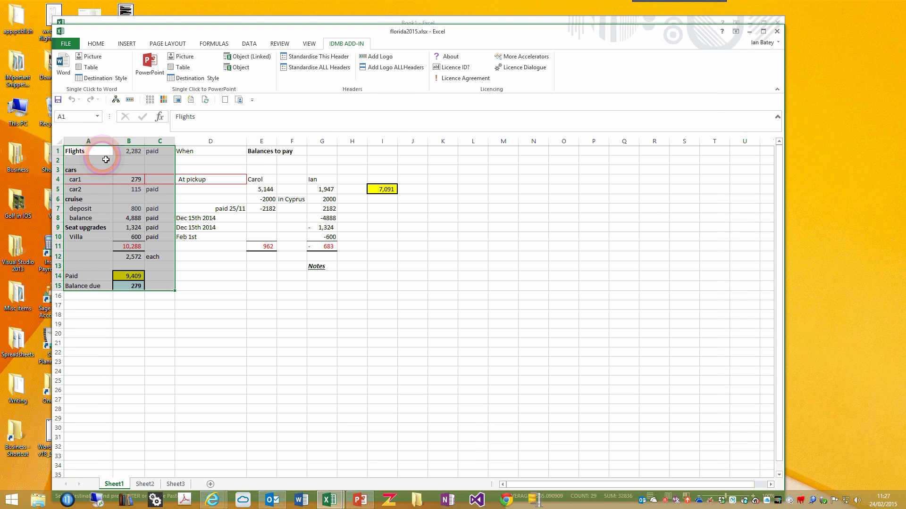
Copy the A–C block with Ctrl+C and select the full budget range A1:I15.
key(ctrl+c)
drag(93, 156, 383, 286)
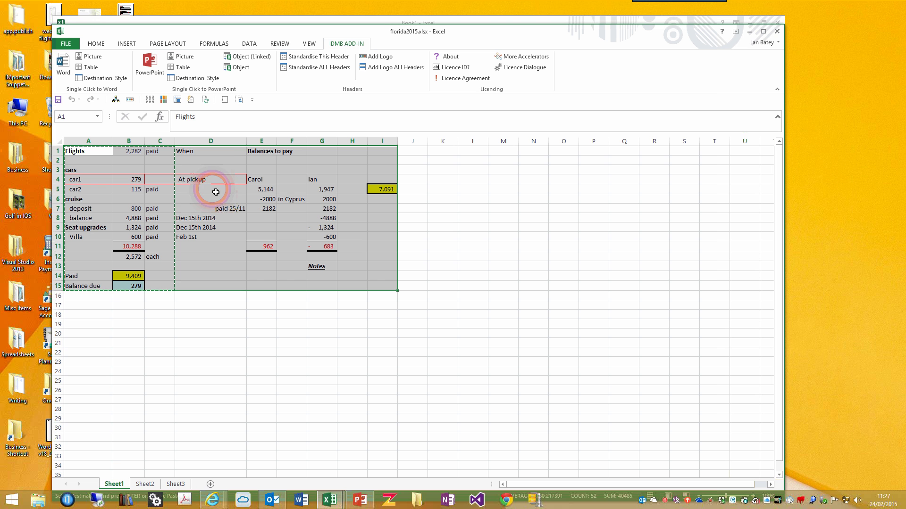
Send A1:I15 to slide 2 as a PowerPoint table and apply the Table Grid style.
click(206, 81)
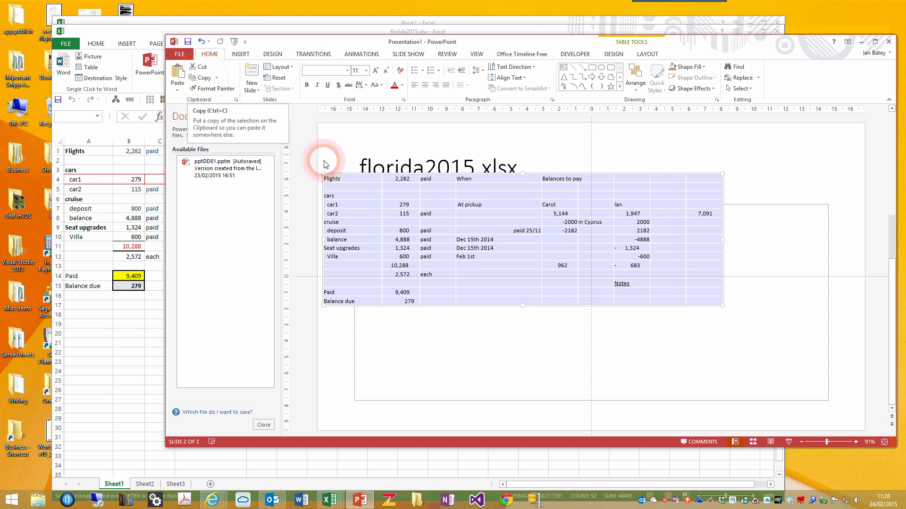
drag(368, 185, 447, 217)
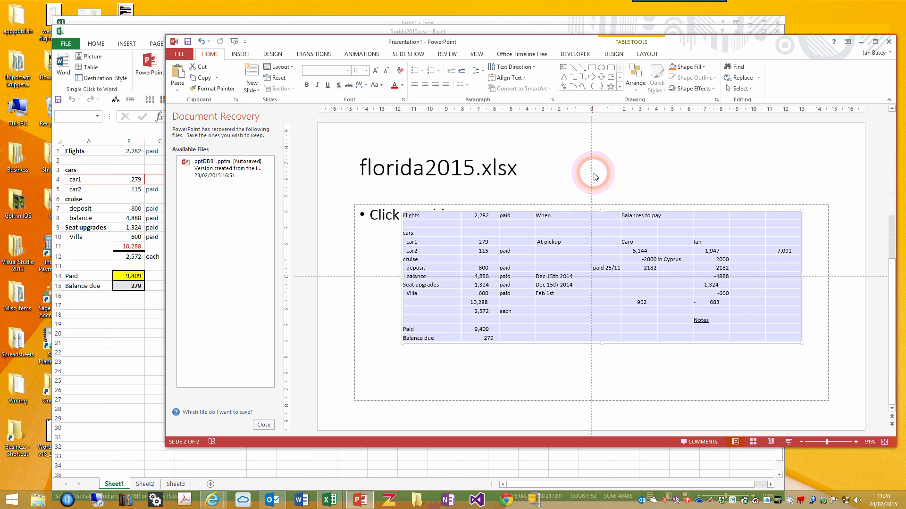
click(616, 55)
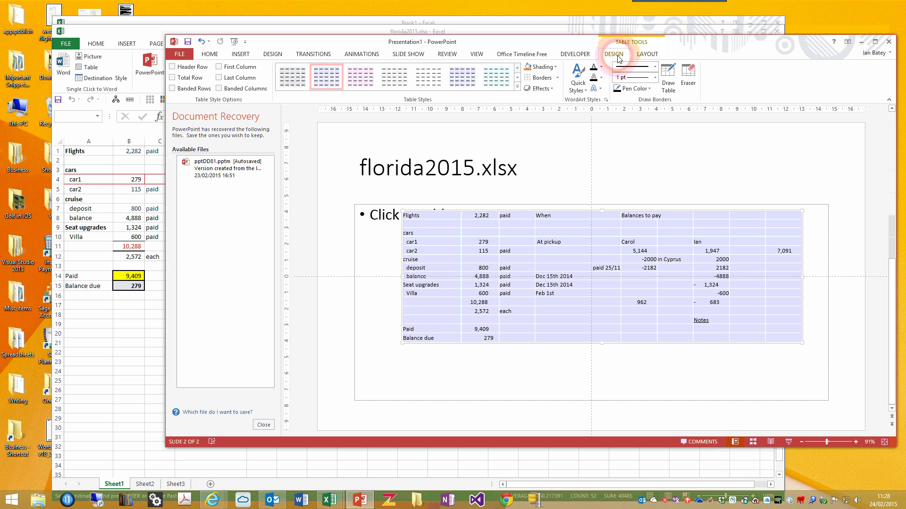
click(517, 88)
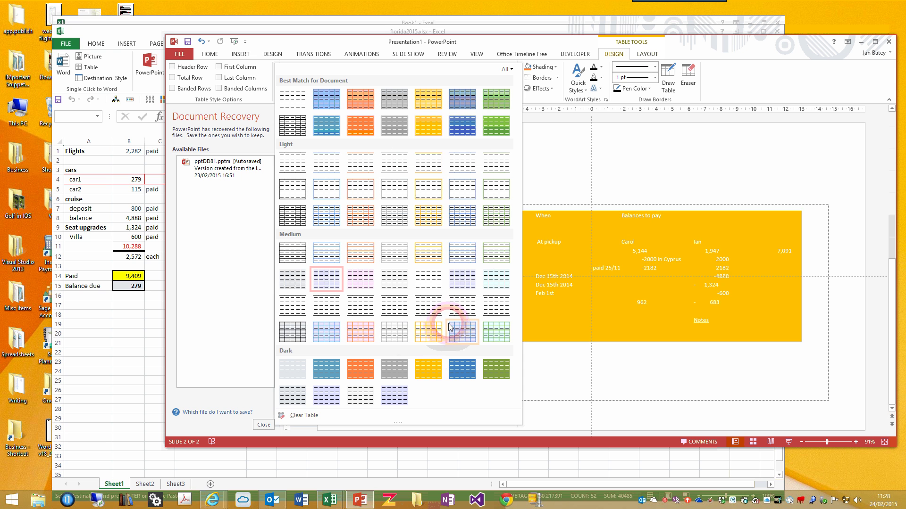
click(297, 125)
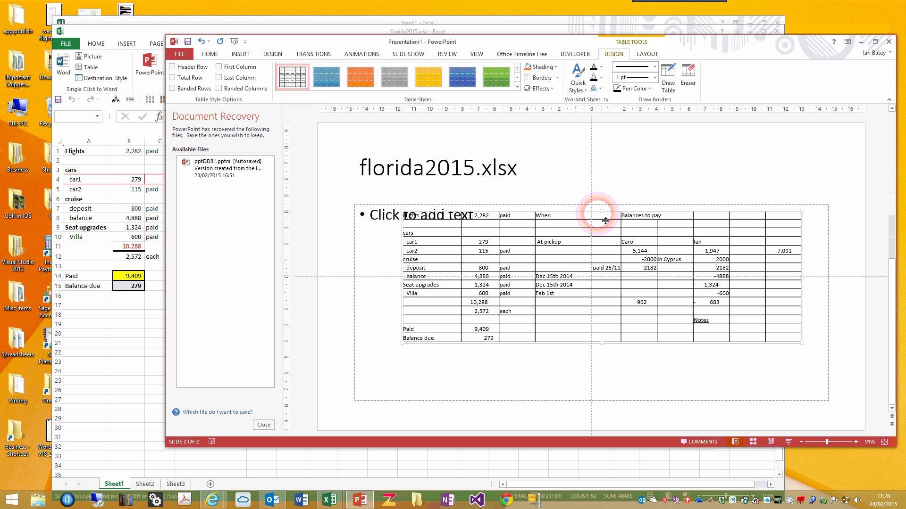
Reposition the gridlined table just under the florida2015.xlsx title.
drag(619, 216, 594, 190)
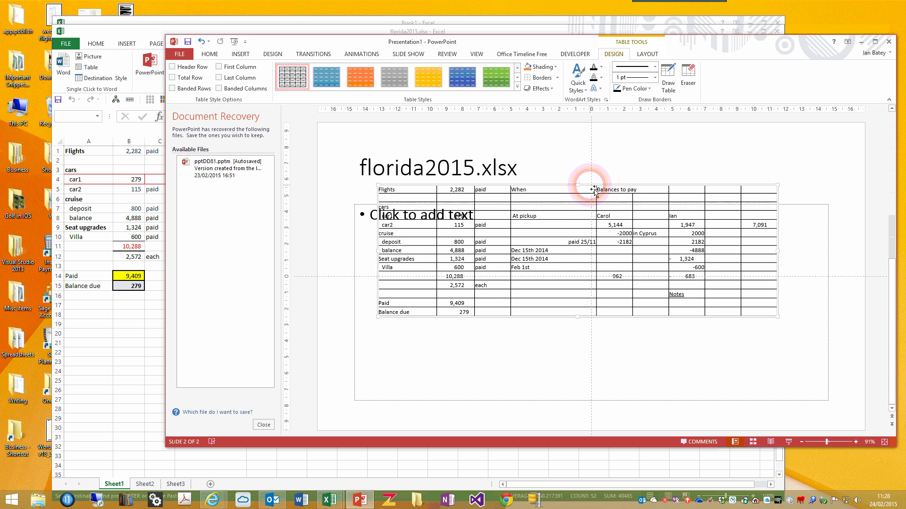
click(495, 246)
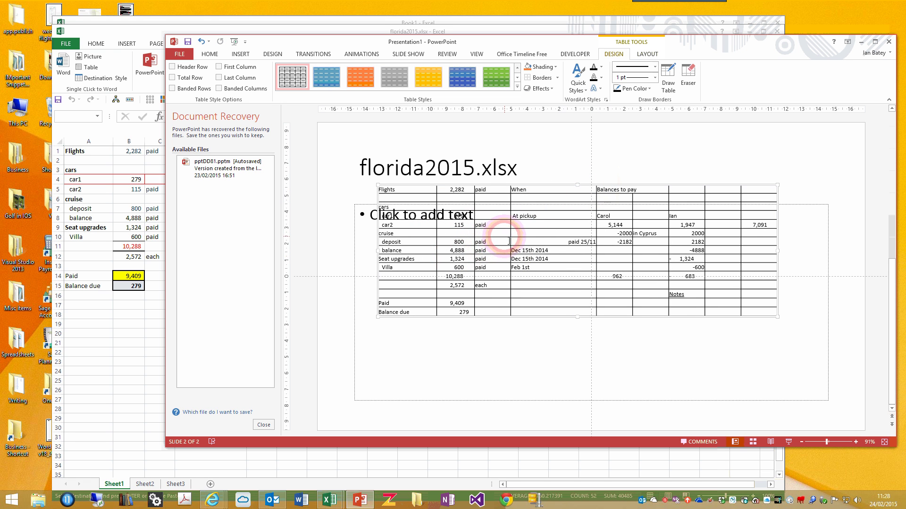
drag(352, 282, 341, 268)
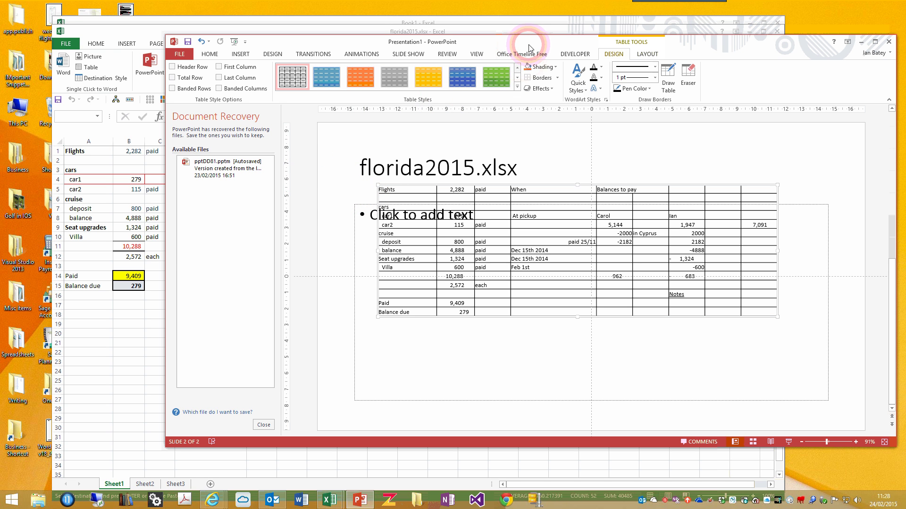
Close Document Recovery, switch to Normal view and compare slides 1 and 2.
click(264, 425)
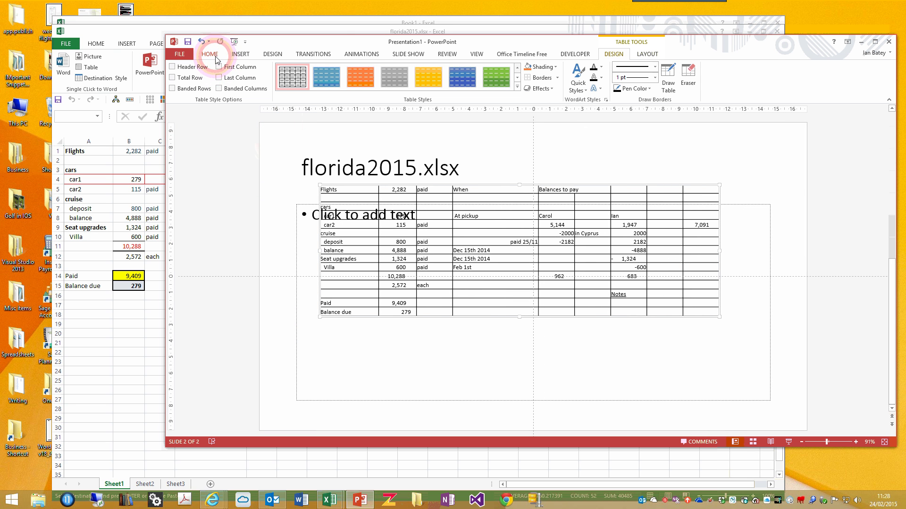
click(476, 56)
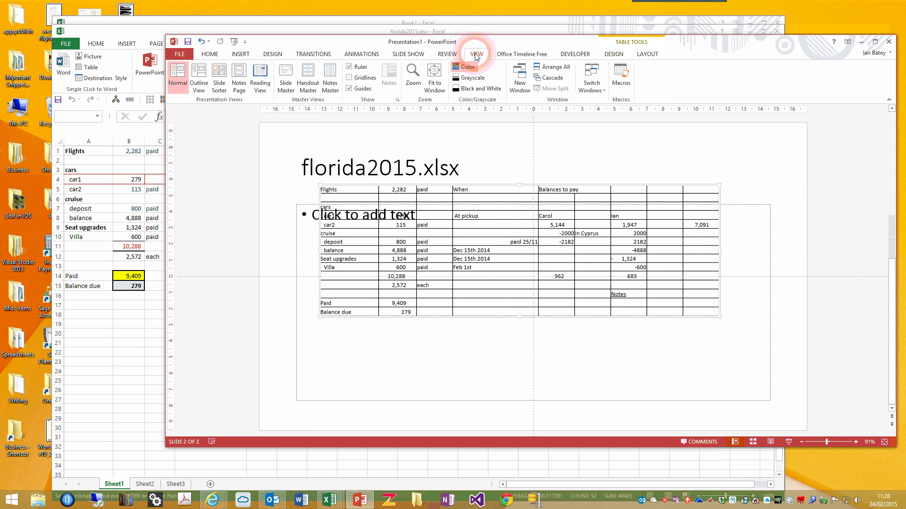
click(178, 78)
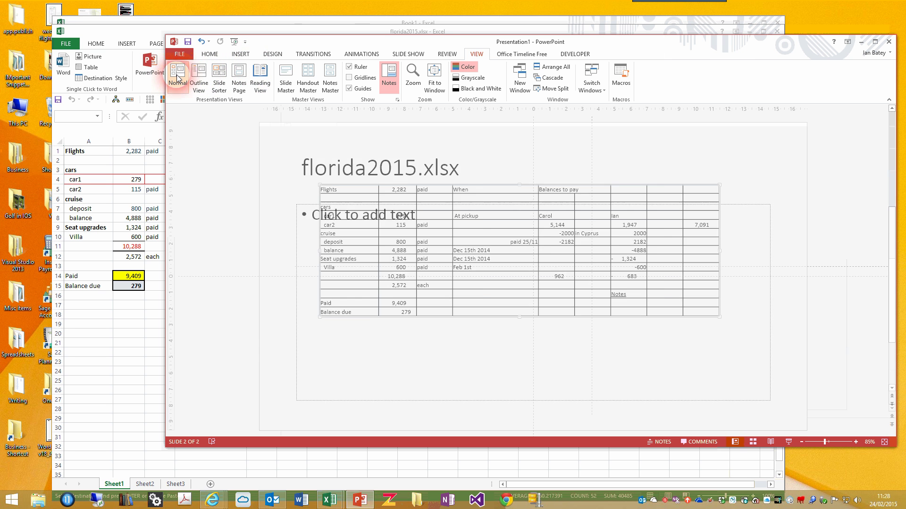
click(242, 153)
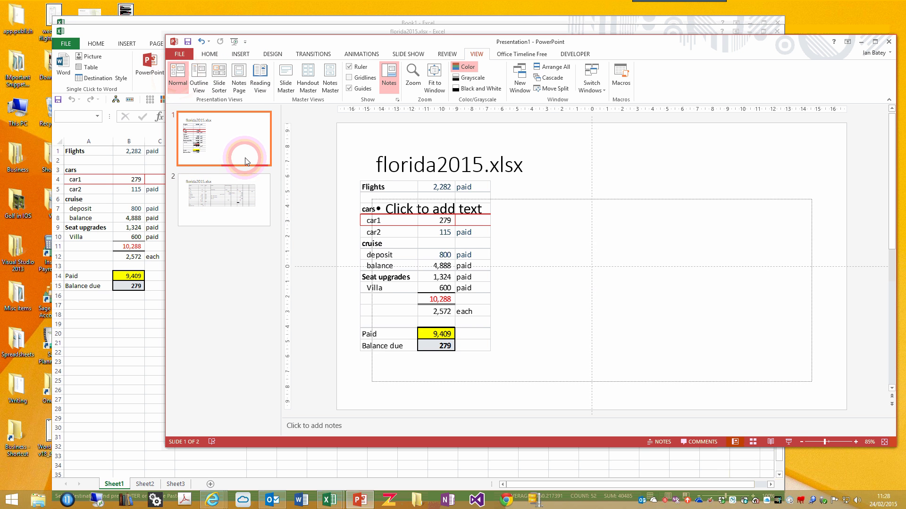
click(250, 202)
click(242, 160)
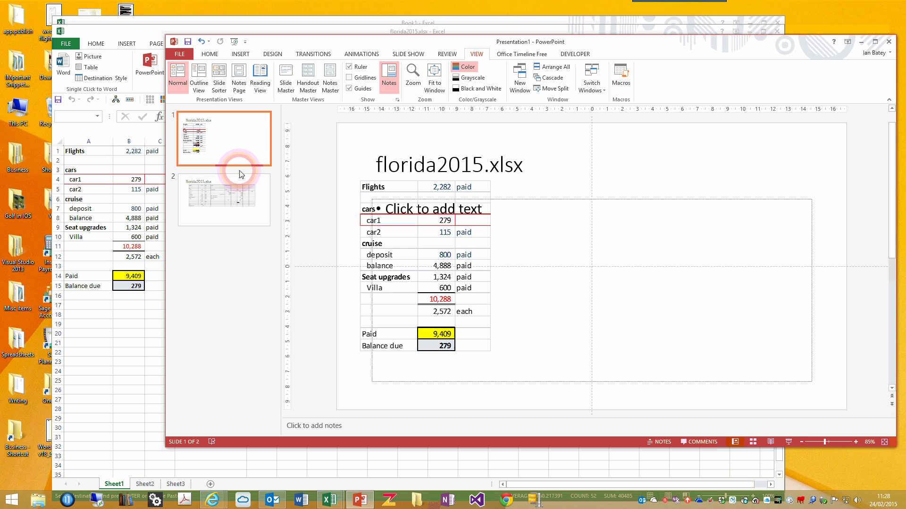
click(246, 198)
click(310, 217)
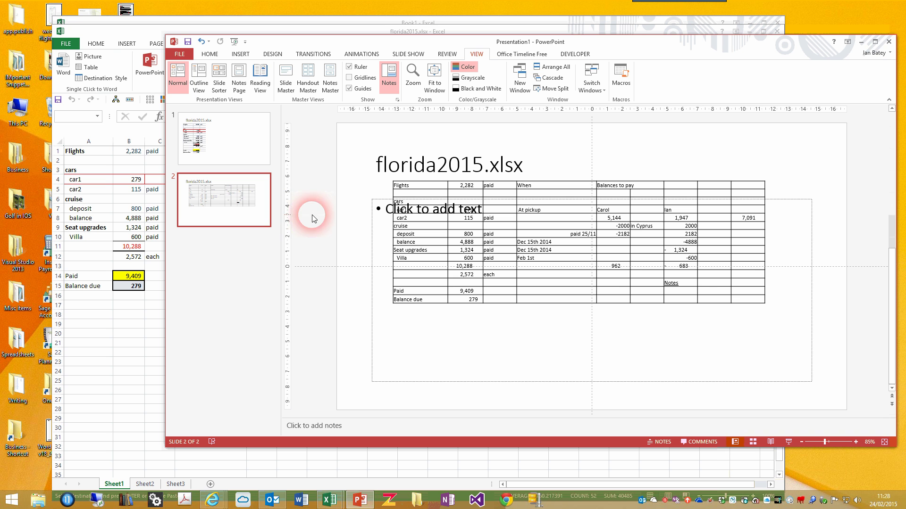
Move the PowerPoint window over the right side of Excel.
drag(405, 44, 540, 124)
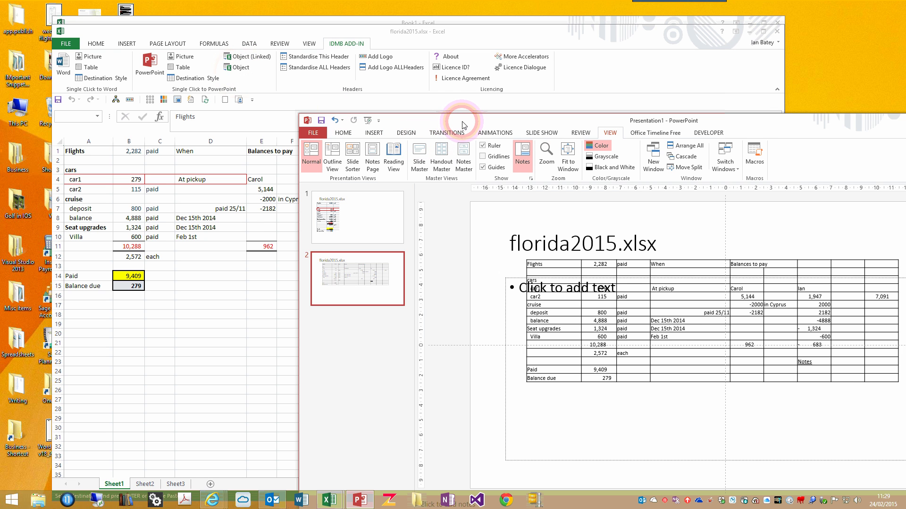
drag(465, 124, 429, 114)
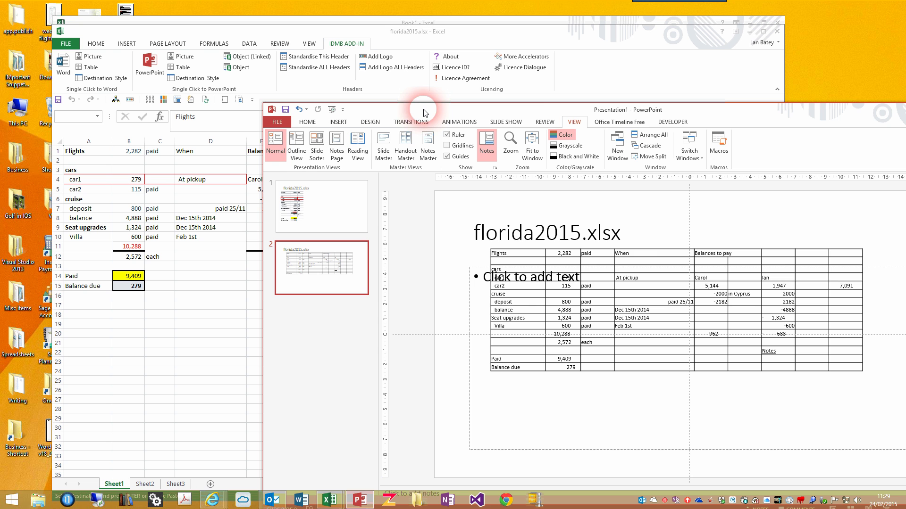
drag(424, 111, 438, 88)
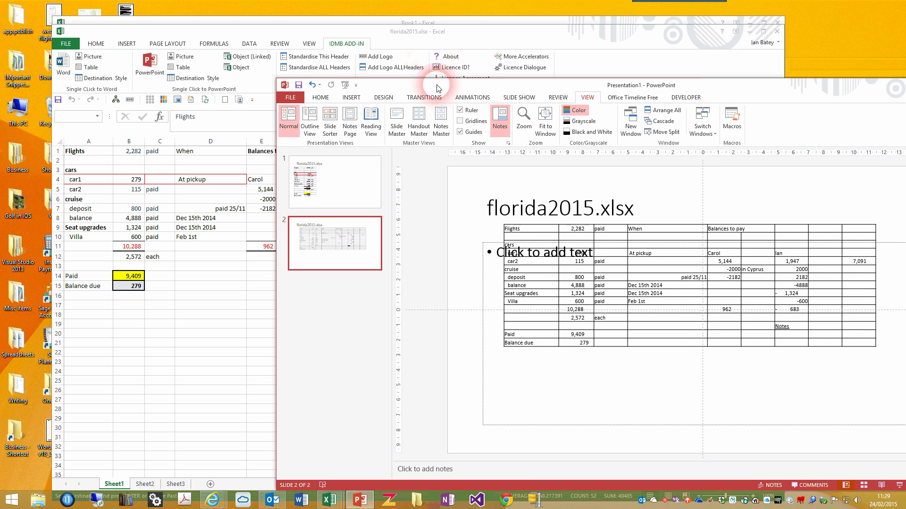
Select A1:G15 in Excel and send it to slide 3 as an embedded PowerPoint Object.
click(72, 155)
key(ctrl+a)
key(ctrl+c)
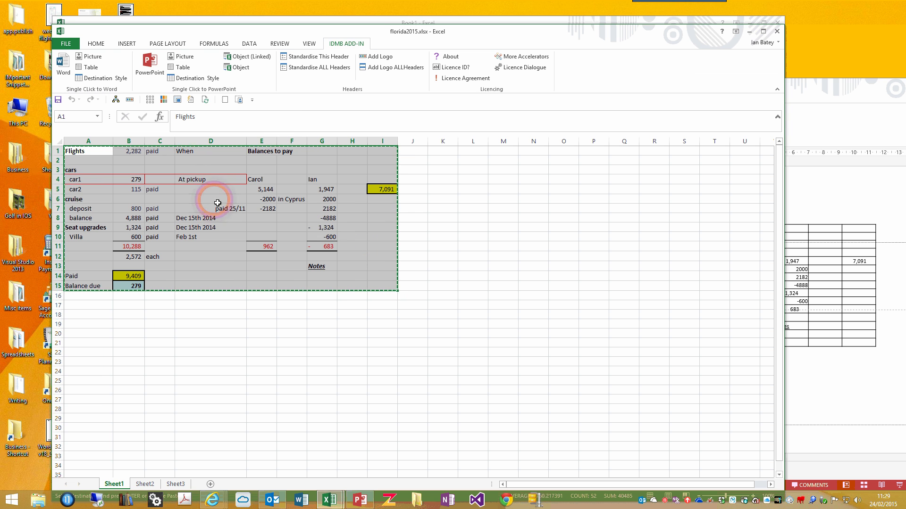
drag(70, 154, 324, 289)
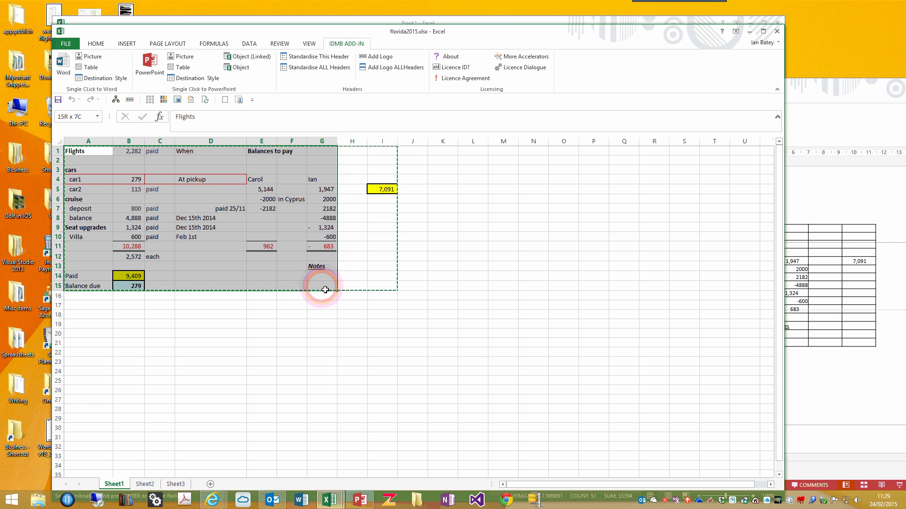
click(238, 67)
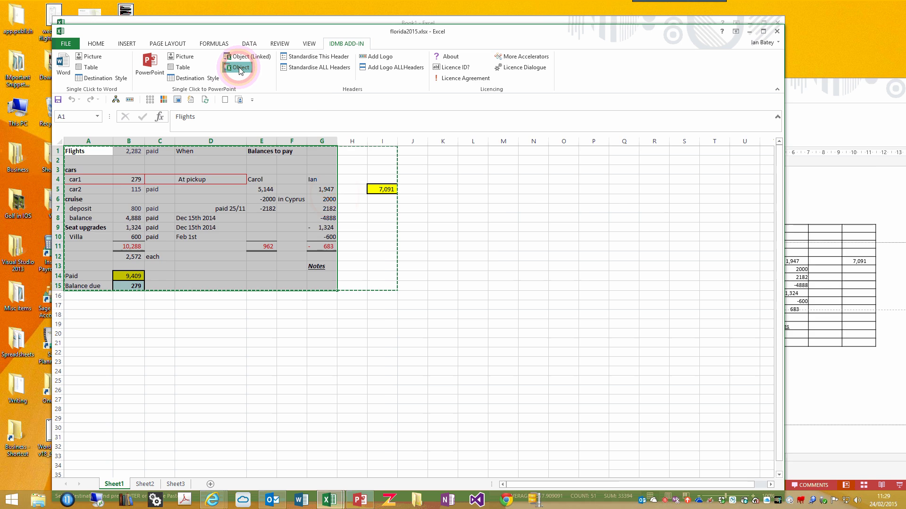
Open the embedded table on slide 3 for in-place editing.
click(659, 218)
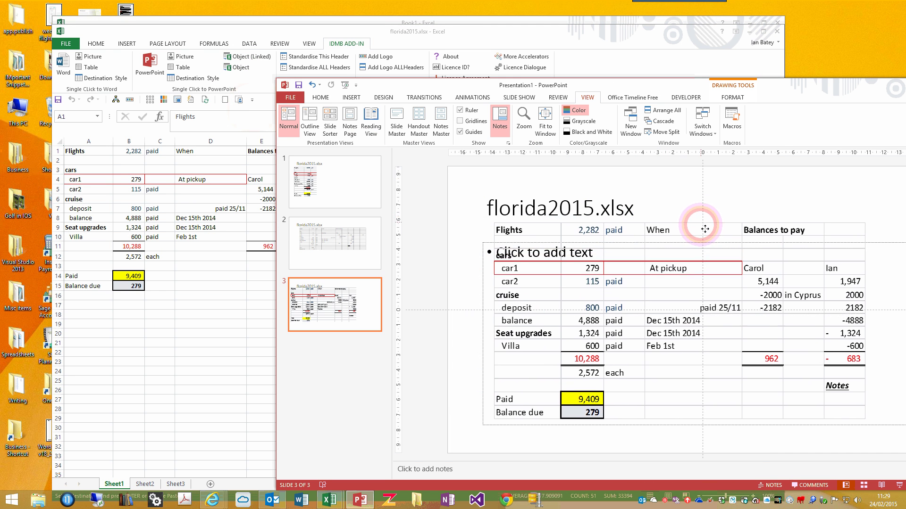
click(693, 207)
click(659, 273)
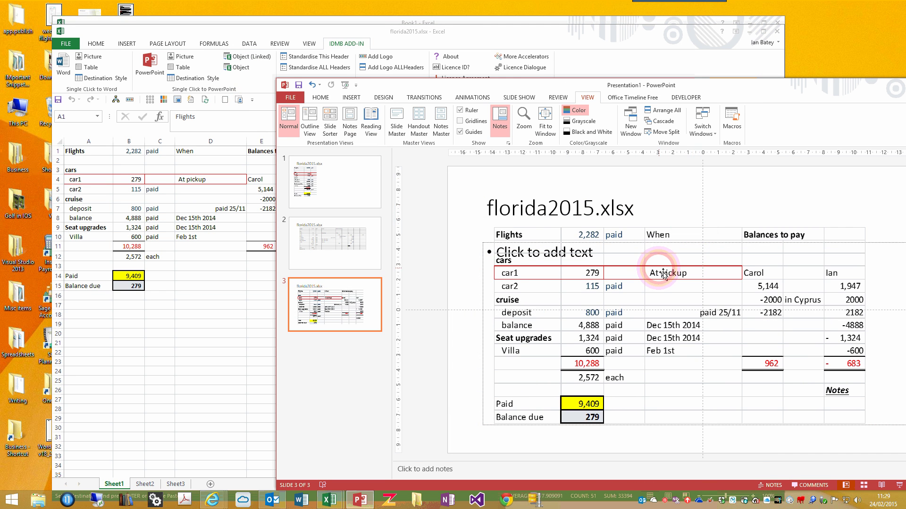
click(656, 273)
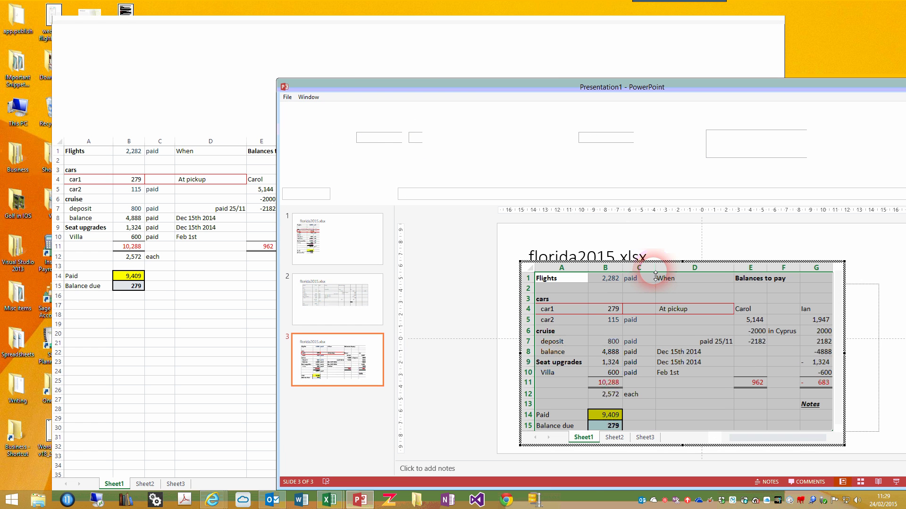
Enter xcvxcvxc in D6 and vxcv in D5, then compare with the unchanged Excel original.
click(560, 304)
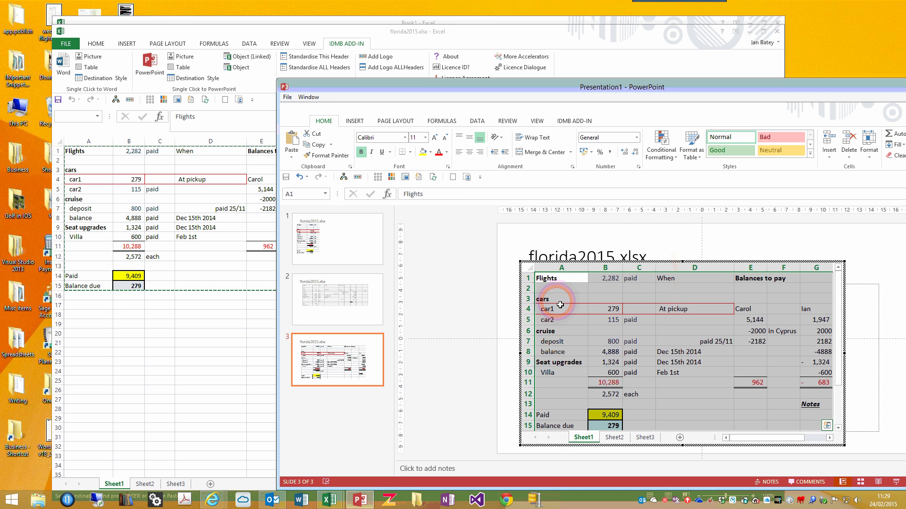
click(673, 331)
text(xcvxc)
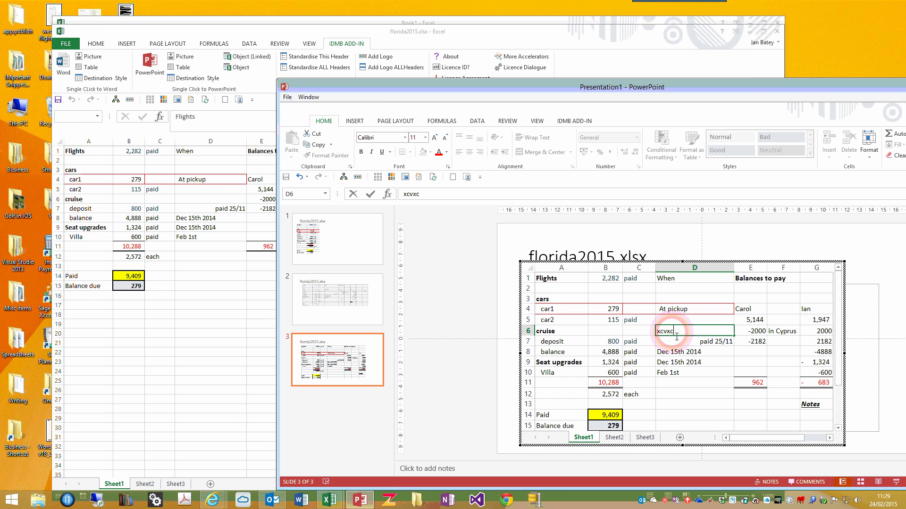
text(vxc)
click(677, 324)
text(vxcv)
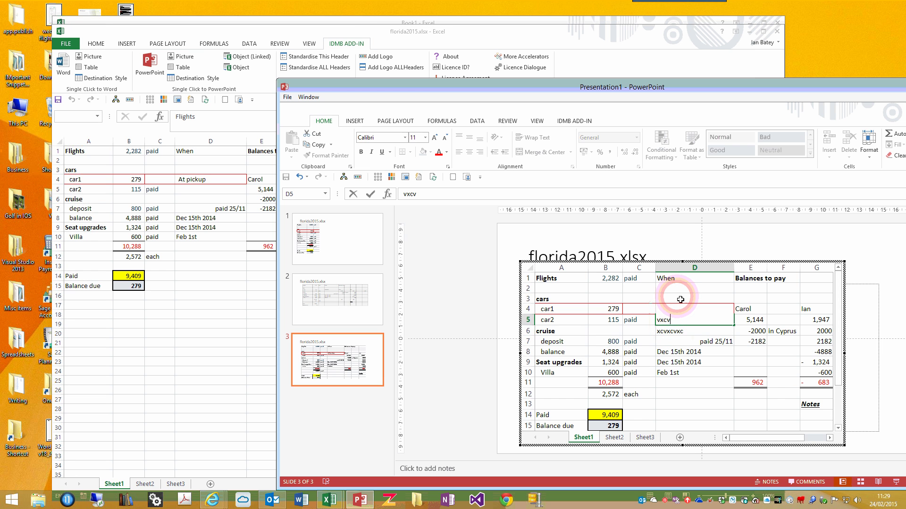
click(678, 299)
click(657, 261)
key(alt+Tab)
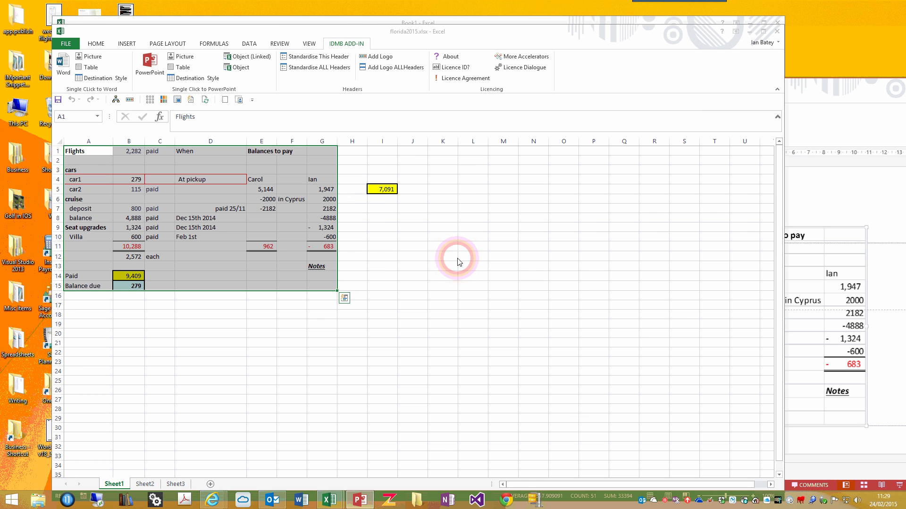
click(867, 152)
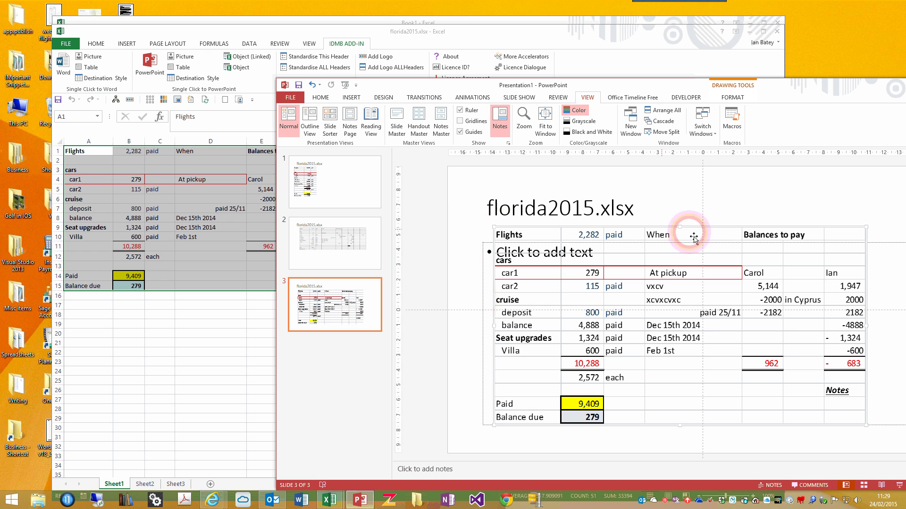
Send A1:I15 to slide 4 as a PowerPoint Object (Linked) and move it right and down.
click(237, 165)
drag(87, 157, 394, 287)
click(244, 57)
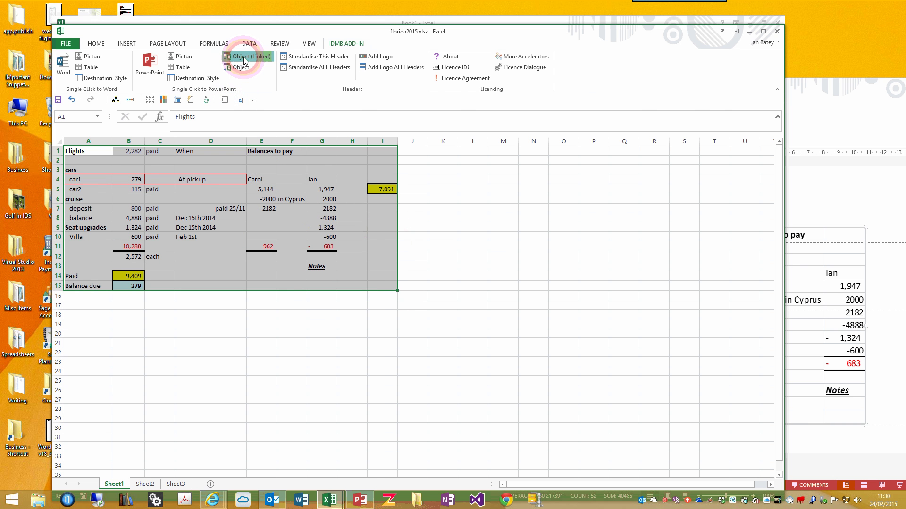
click(367, 352)
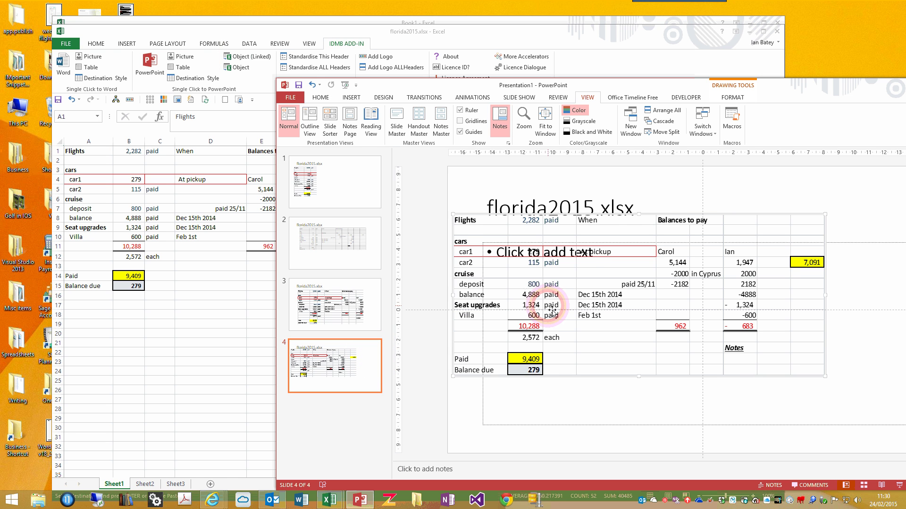
click(606, 216)
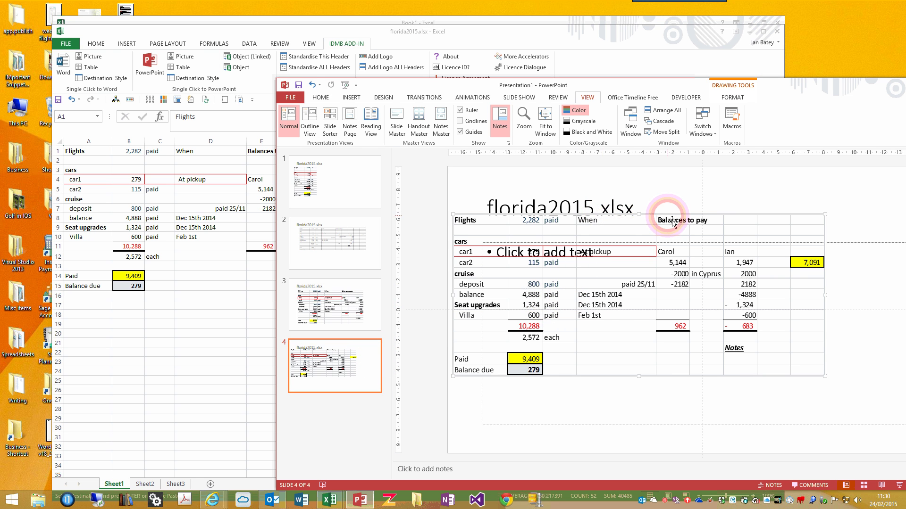
drag(667, 216, 716, 234)
Open the linked table's Excel source and type cvbcvb into cell D12.
click(654, 302)
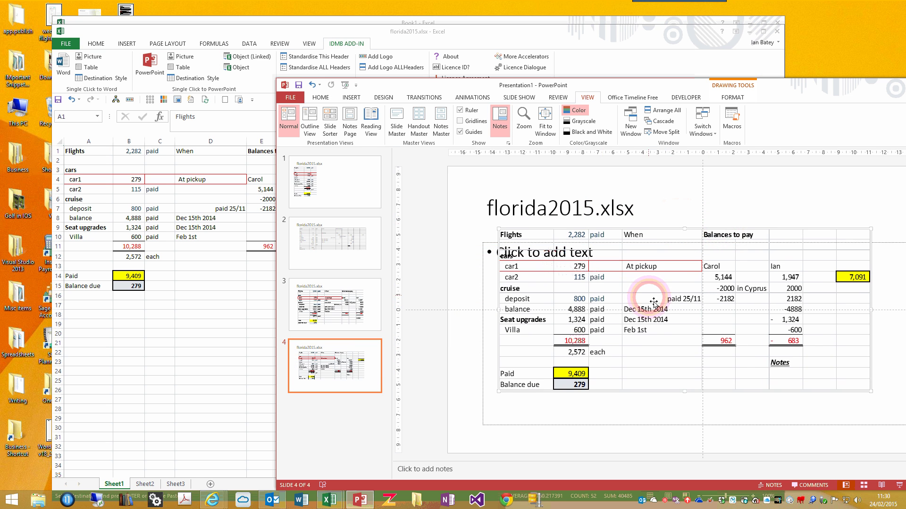
double_click(656, 309)
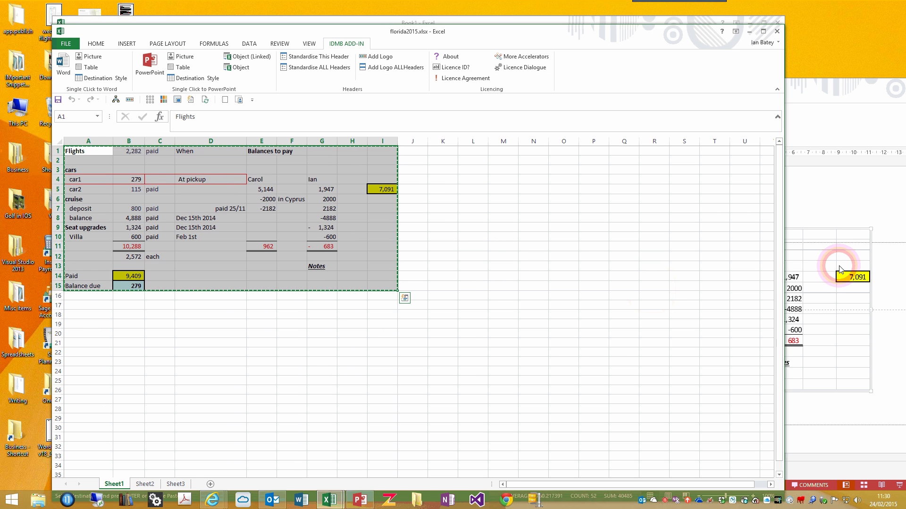
click(193, 258)
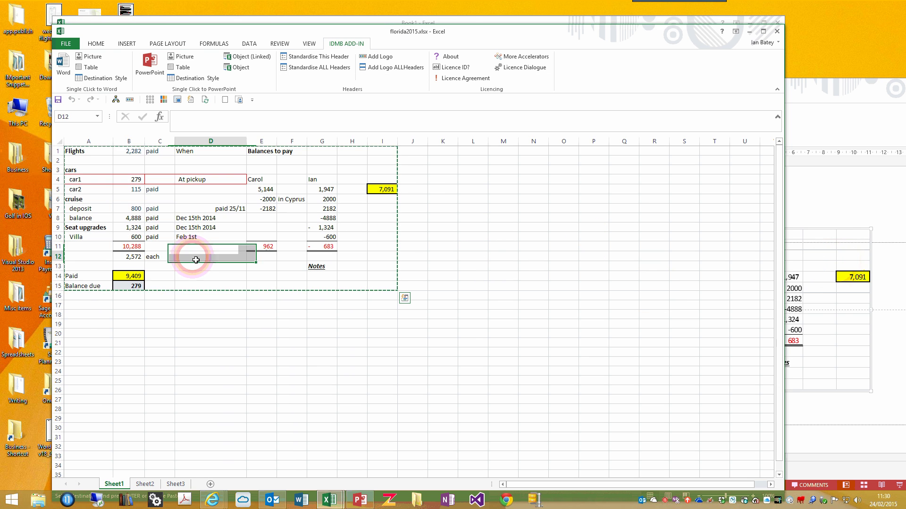
text(cvbcvb)
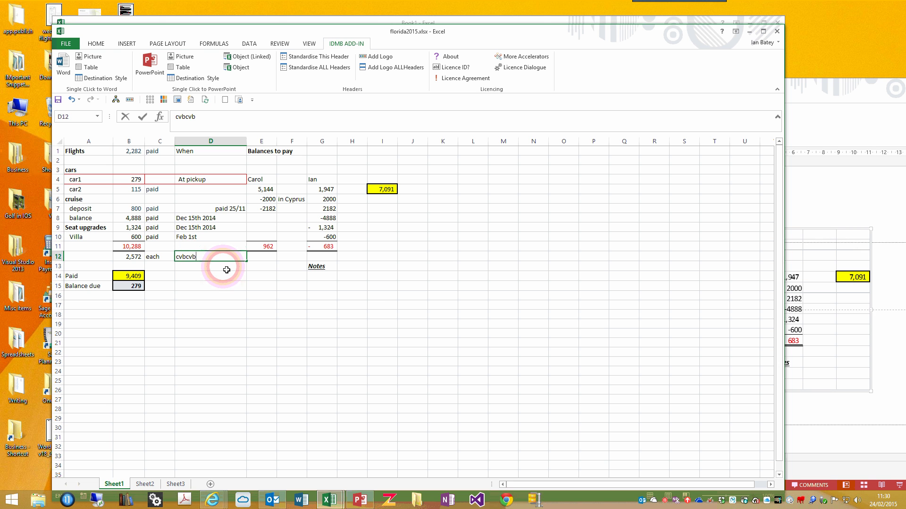
Commit the D12 entry and confirm slide 4's linked table now shows cvbcvb.
click(380, 276)
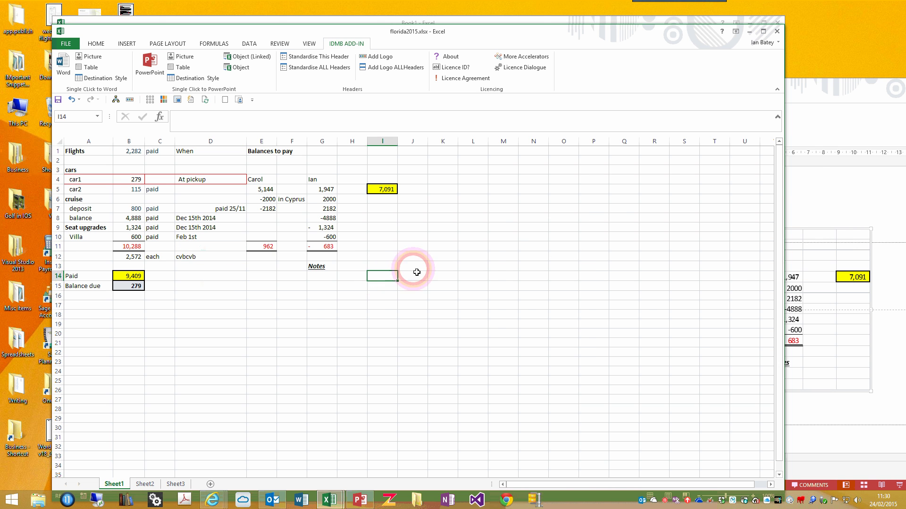
click(809, 188)
click(632, 358)
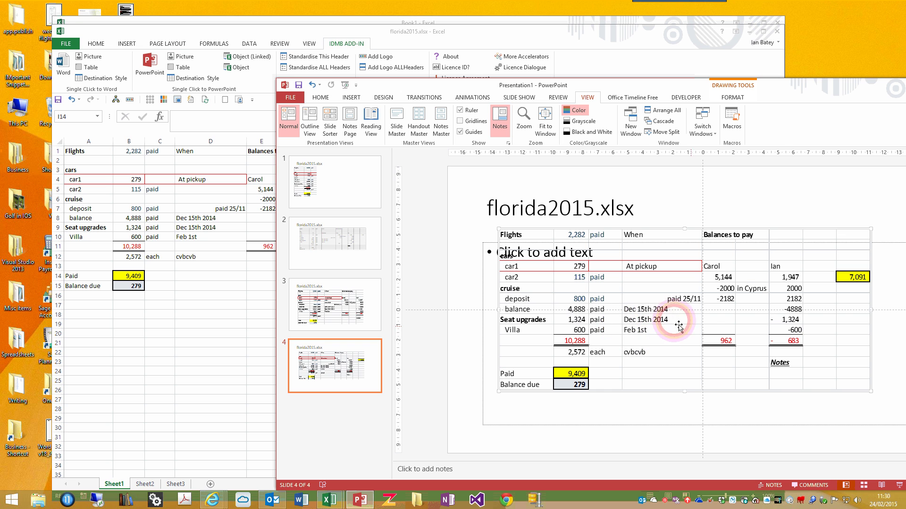
click(678, 348)
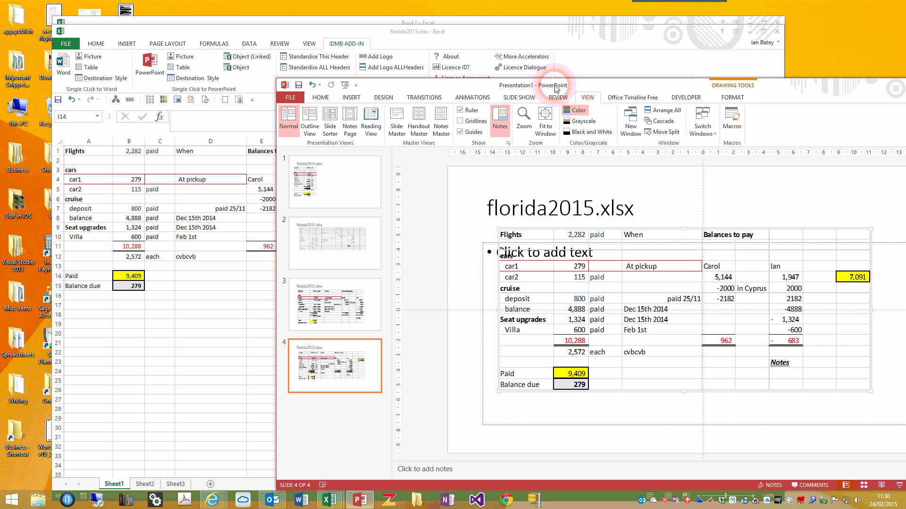
drag(556, 88, 444, 49)
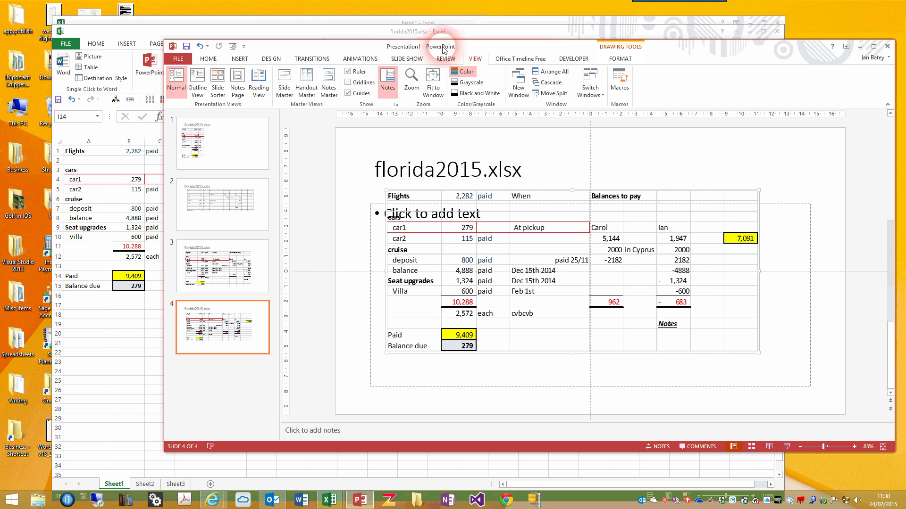
Close Presentation1 without saving and remove the recovered files.
click(887, 46)
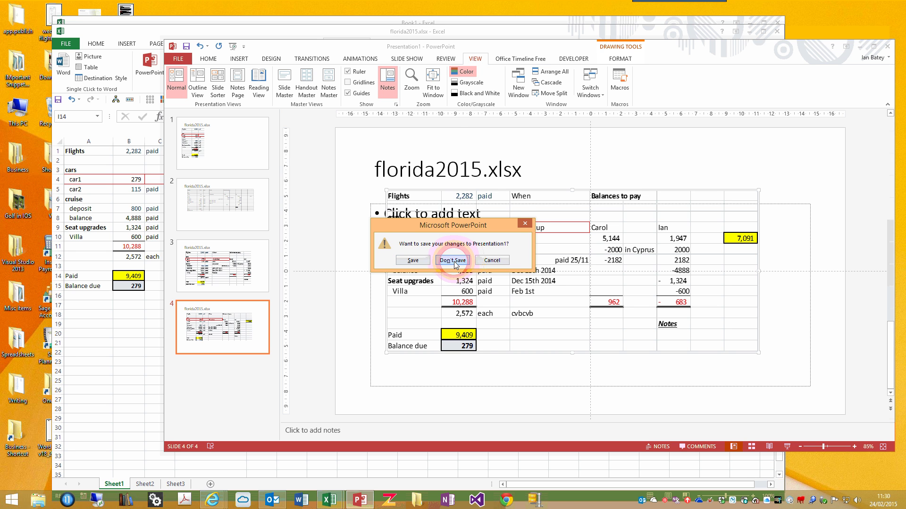
click(455, 262)
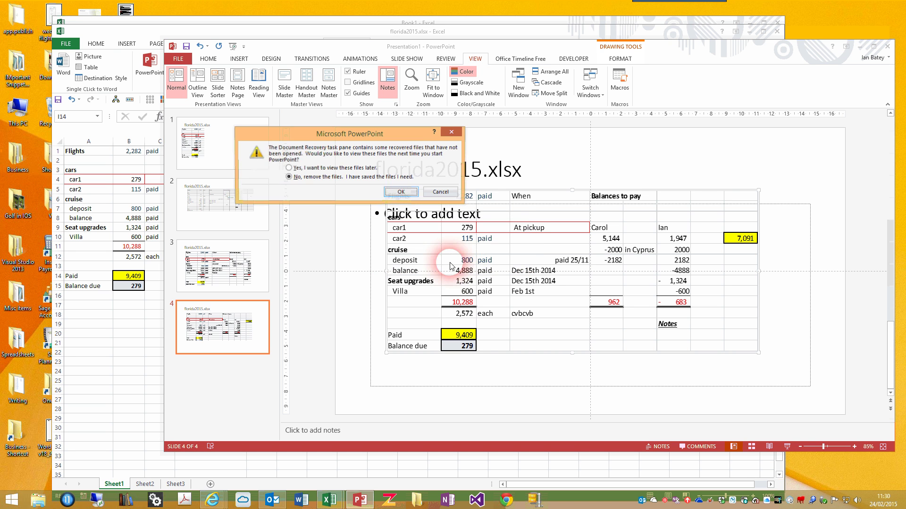
click(403, 194)
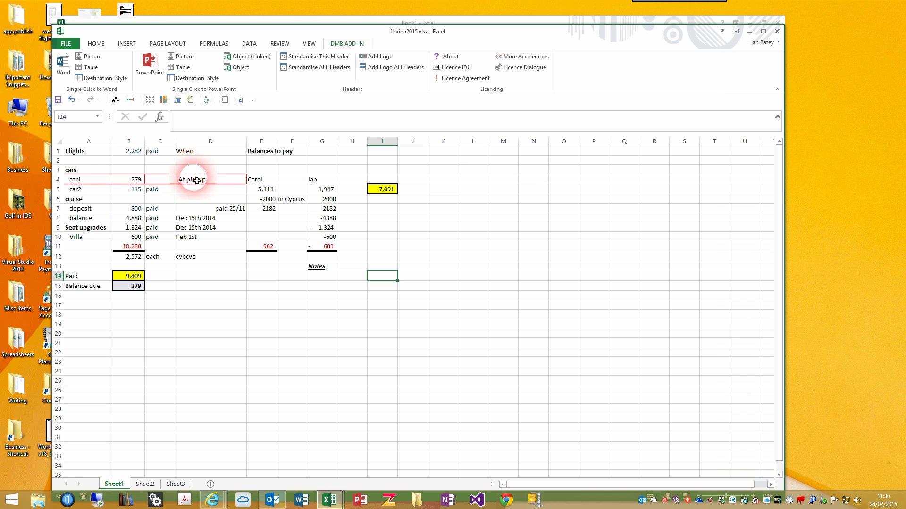
Send the whole budget range to a new Word document via IDMB Word Table.
drag(79, 153, 389, 292)
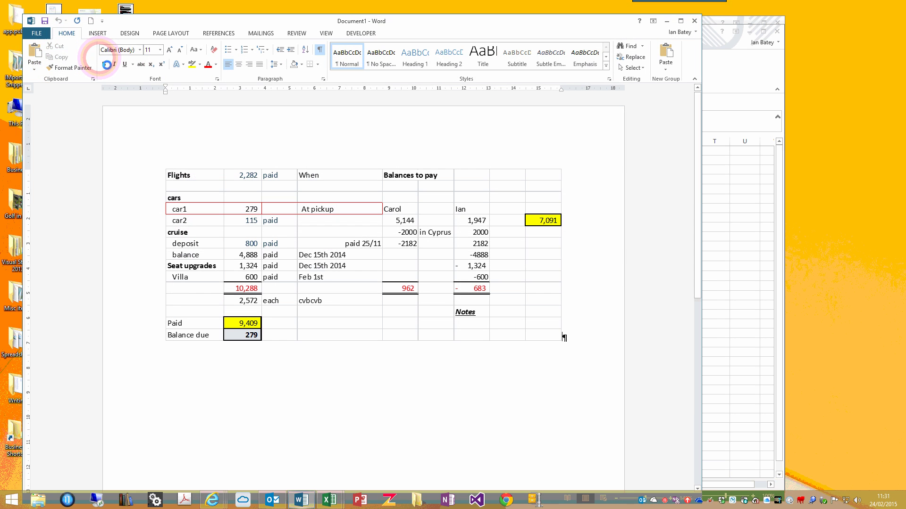
click(184, 178)
click(193, 158)
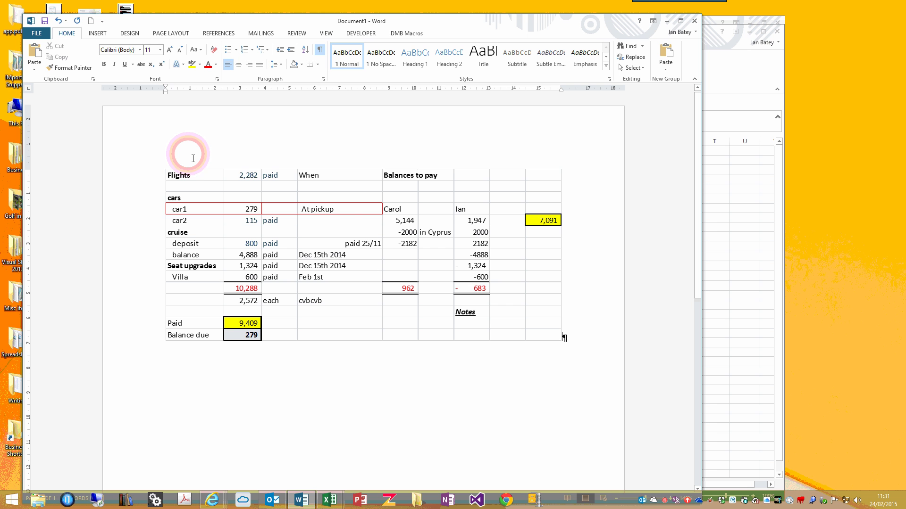
click(339, 204)
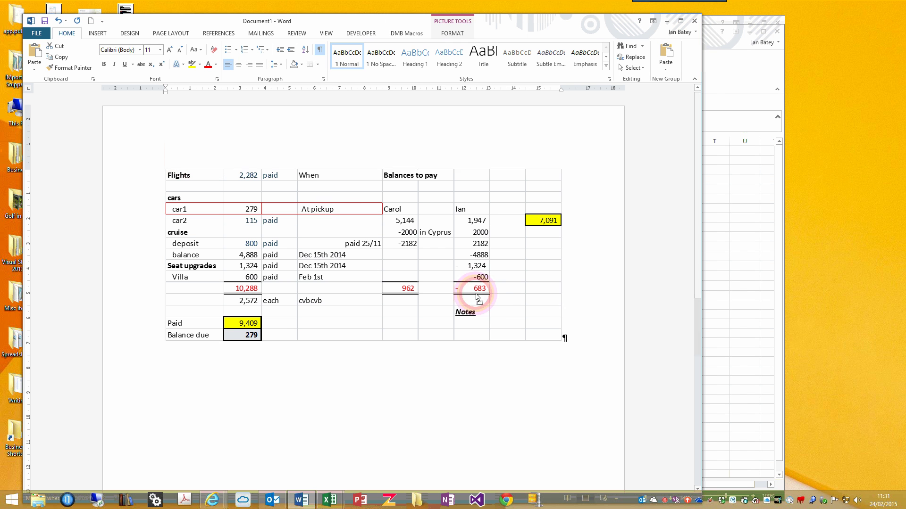
click(540, 312)
Add an empty paragraph below the table picture and minimise Word.
click(568, 335)
key(Return)
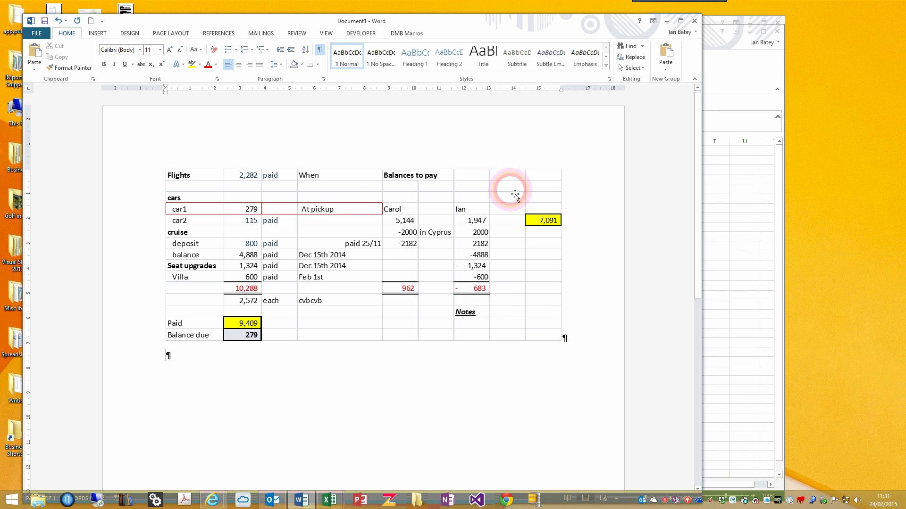
click(667, 21)
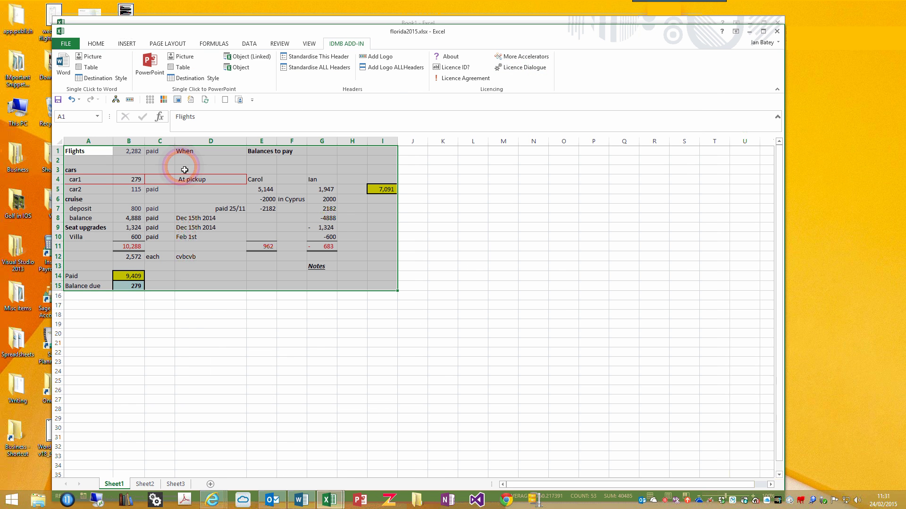
Select the florida2015 budget range and send it to Word in Destination Style.
click(191, 331)
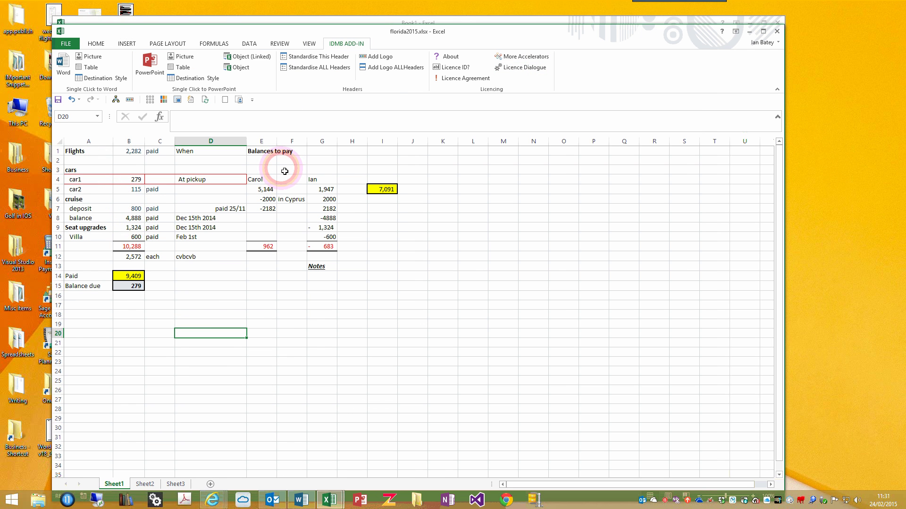
click(197, 261)
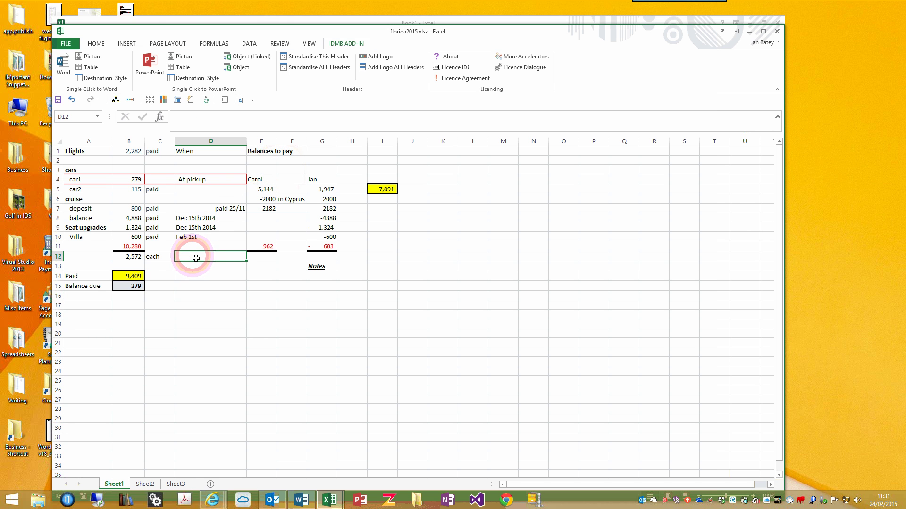
click(211, 285)
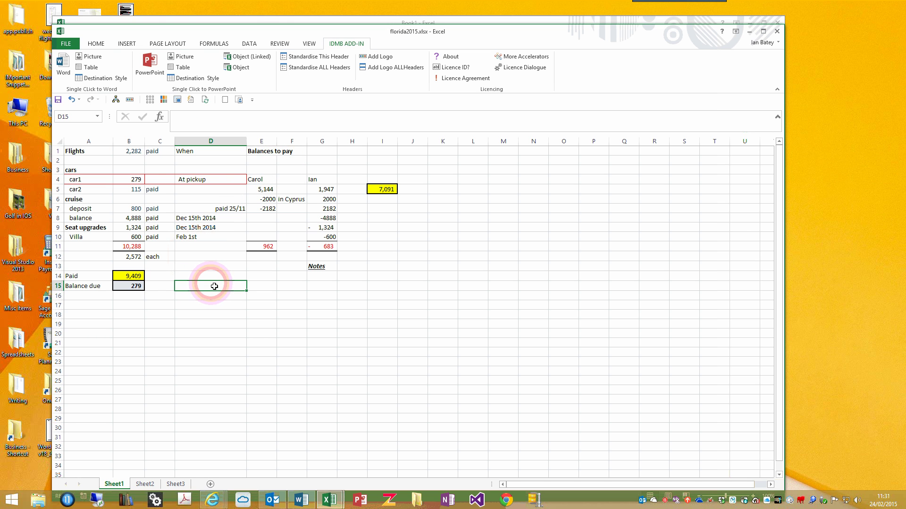
drag(83, 152, 392, 286)
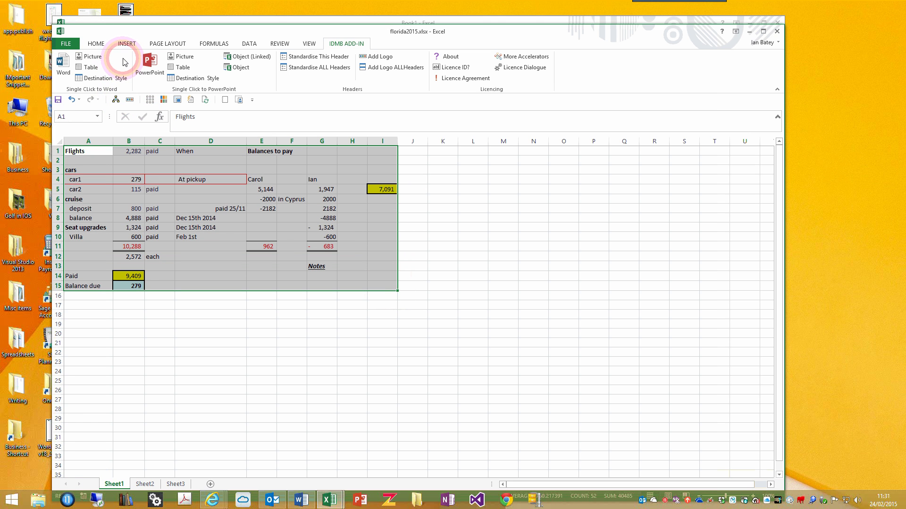
click(98, 79)
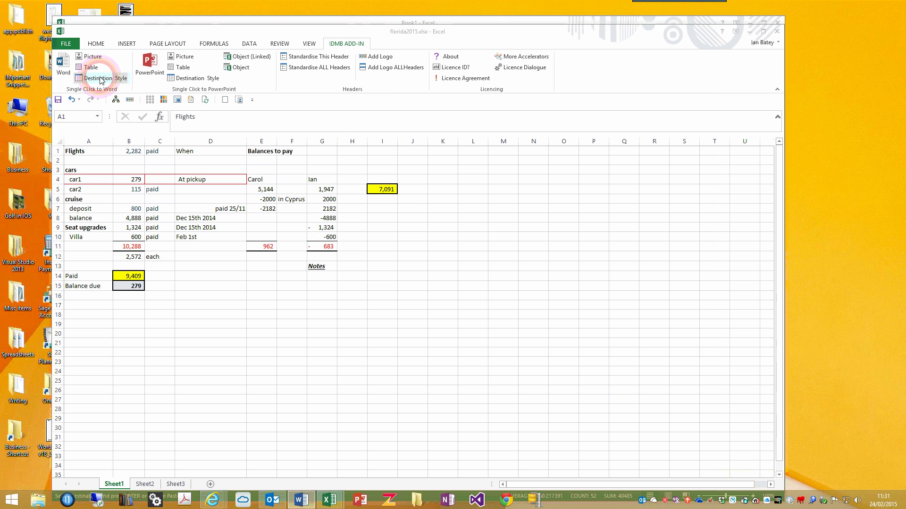
click(403, 23)
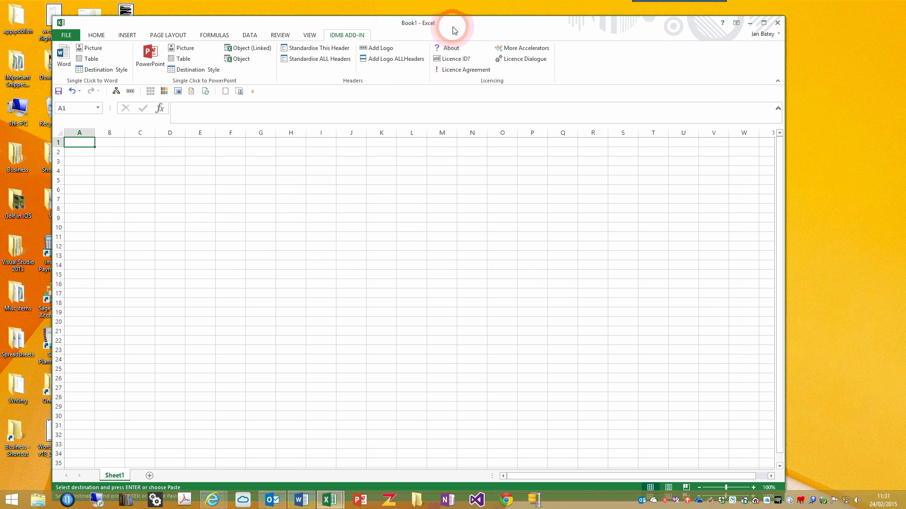
In Document1, select the entire lower pasted budget table.
click(301, 499)
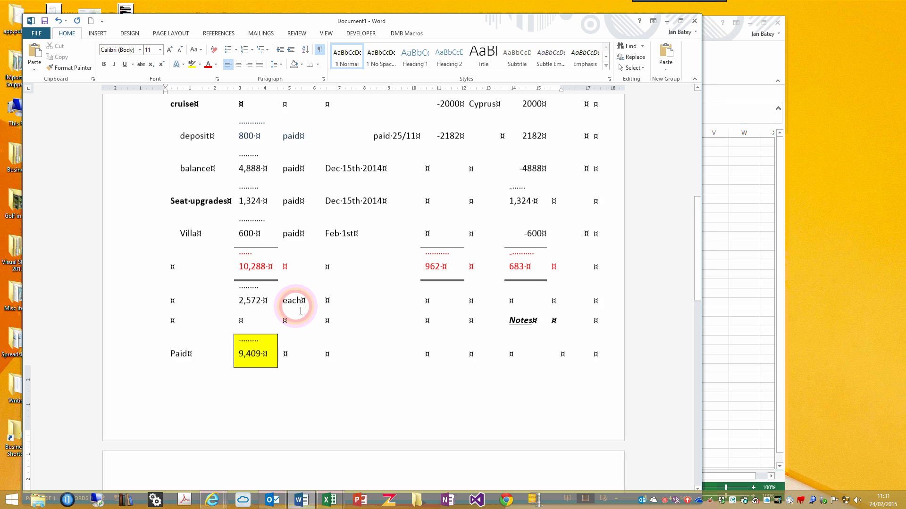
scroll(330, 264, down, 3)
scroll(400, 289, up, 15)
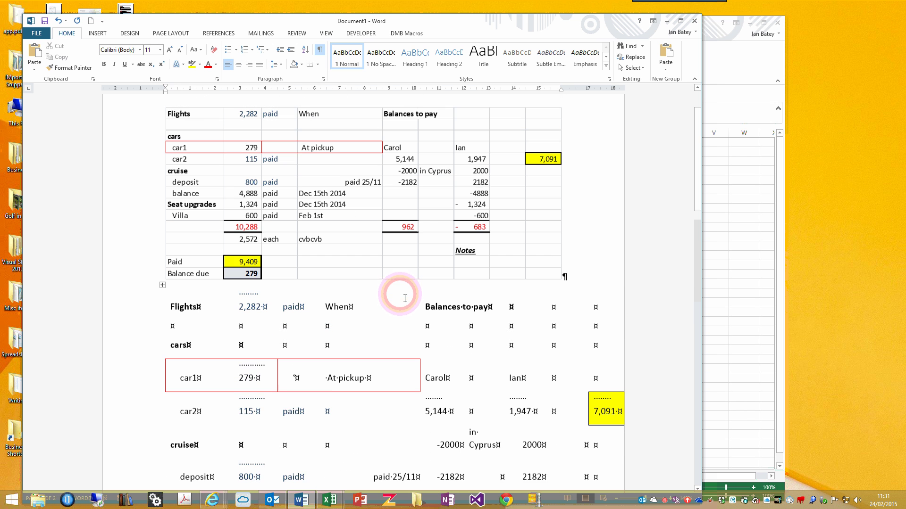
click(165, 293)
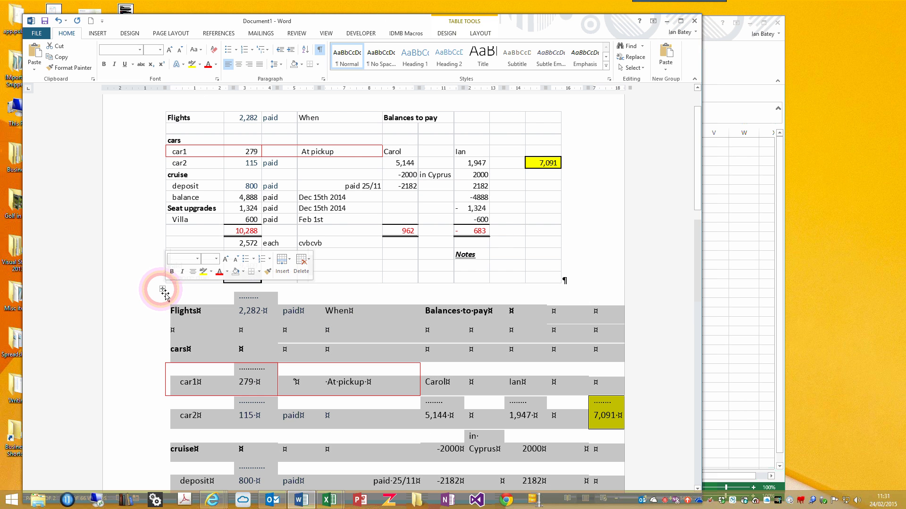
click(158, 206)
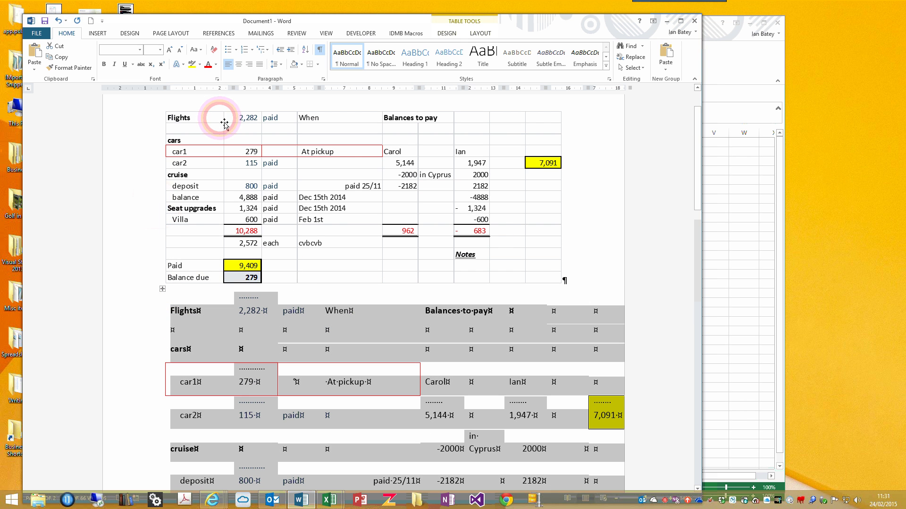
Apply an orange Grid Table style to the lower budget table.
click(453, 34)
click(353, 57)
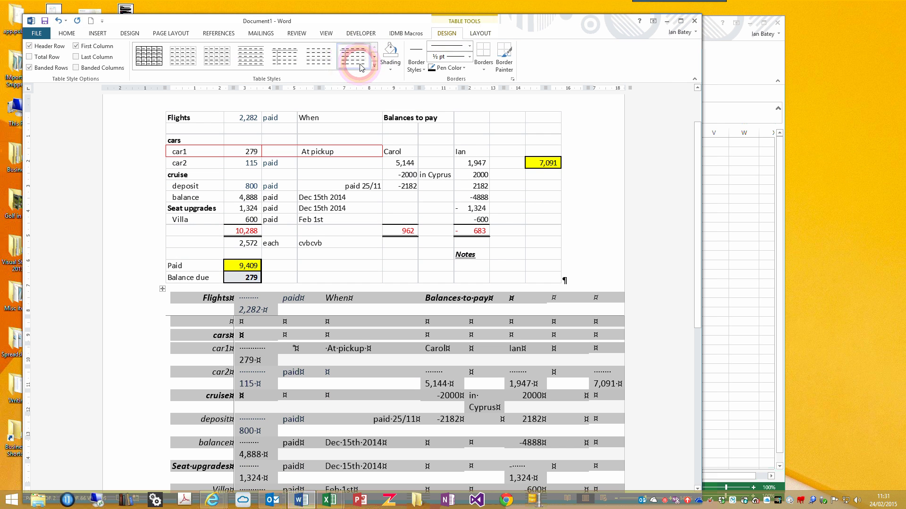
click(374, 69)
click(214, 219)
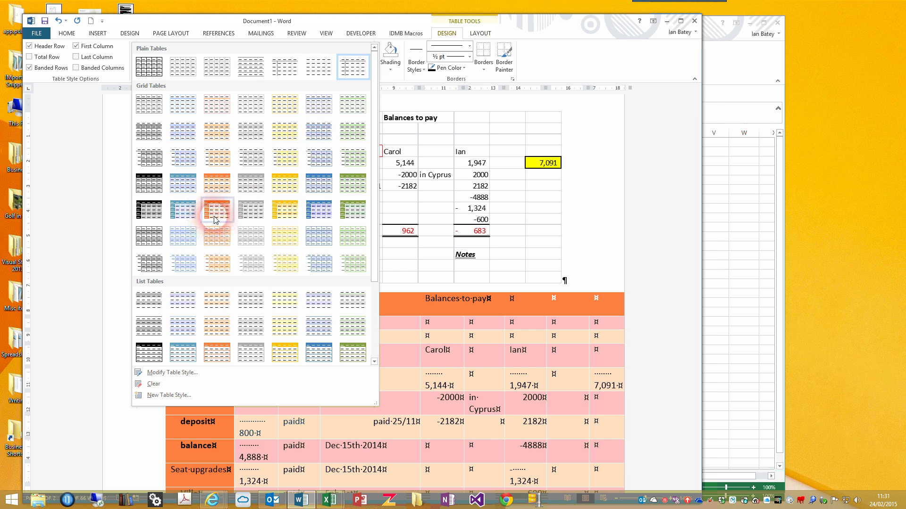
click(659, 274)
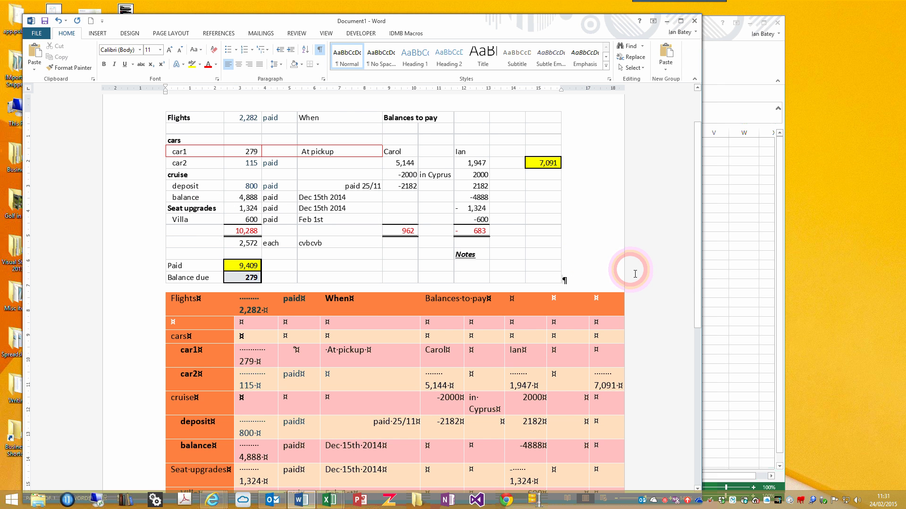
Review the restyled table and close Document1.
scroll(635, 274, down, 13)
scroll(635, 274, up, 15)
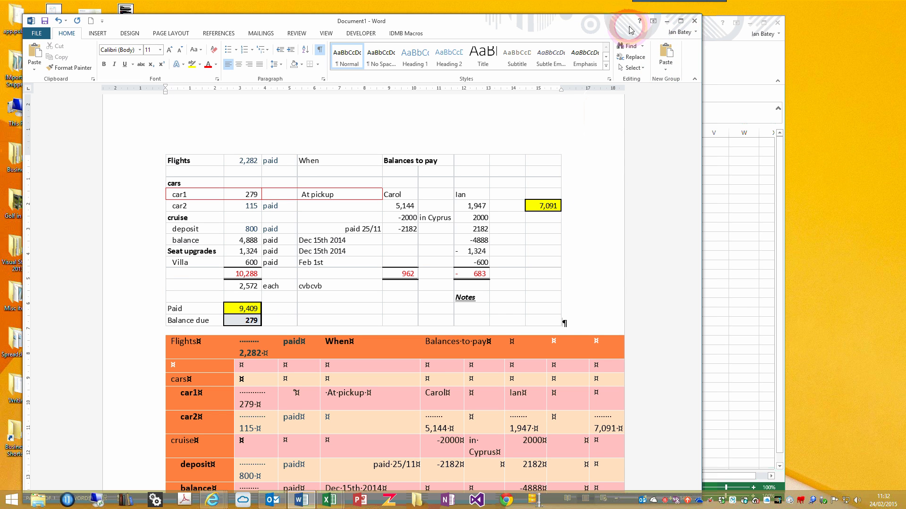
click(694, 21)
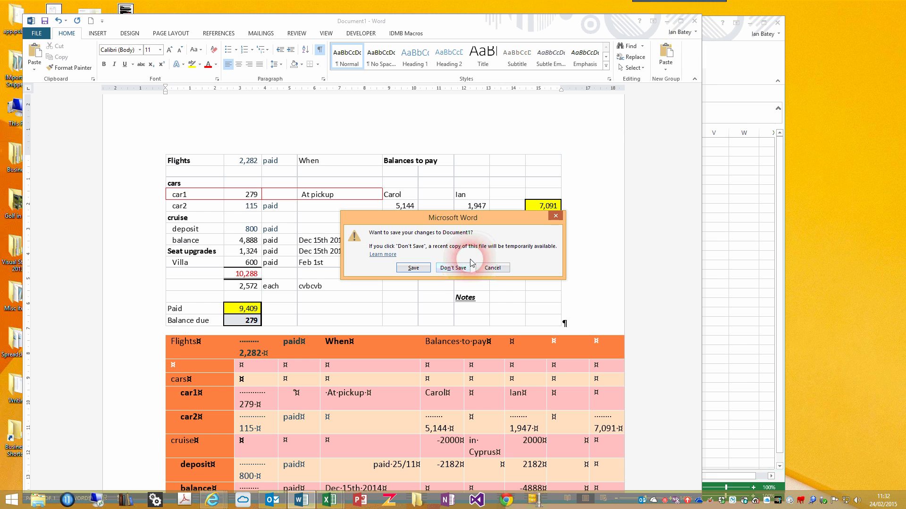
Discard Document1 unsaved, close the blank Book1, and clear florida2015's copy marquee with Esc.
click(460, 272)
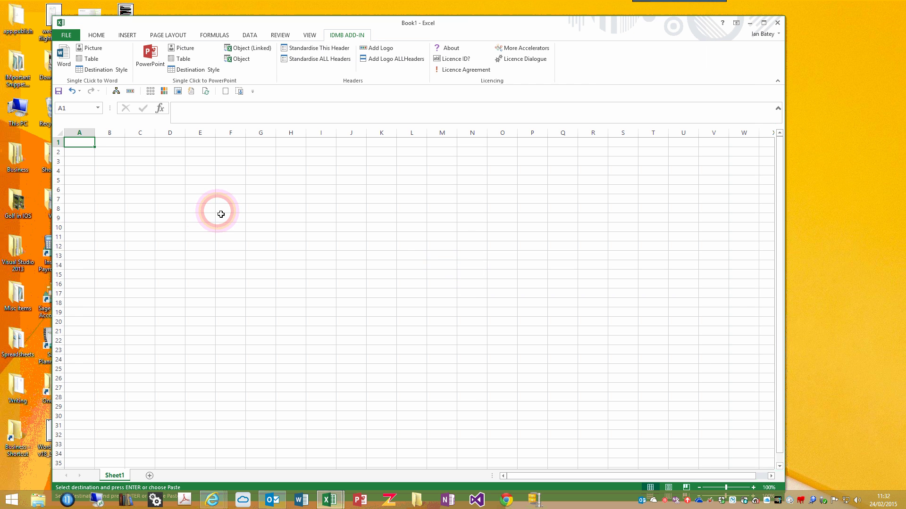
drag(449, 19, 446, 166)
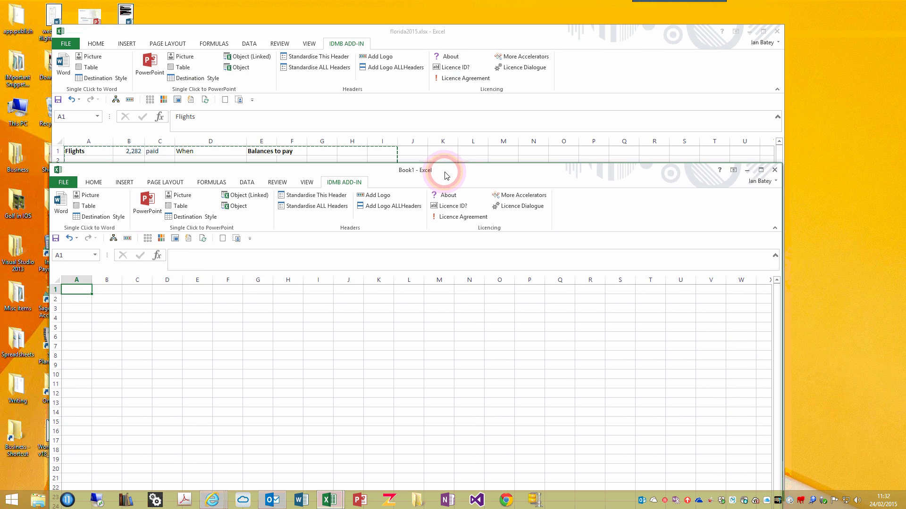
click(775, 170)
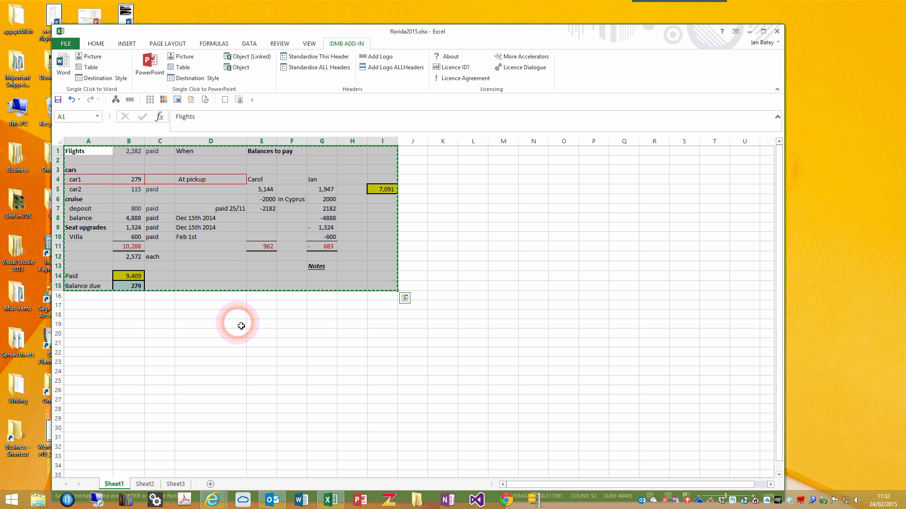
click(243, 334)
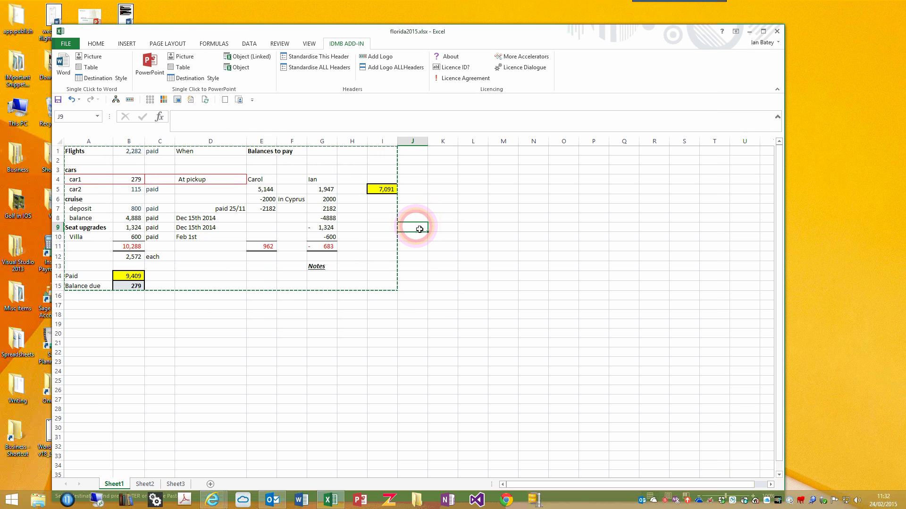
key(Escape)
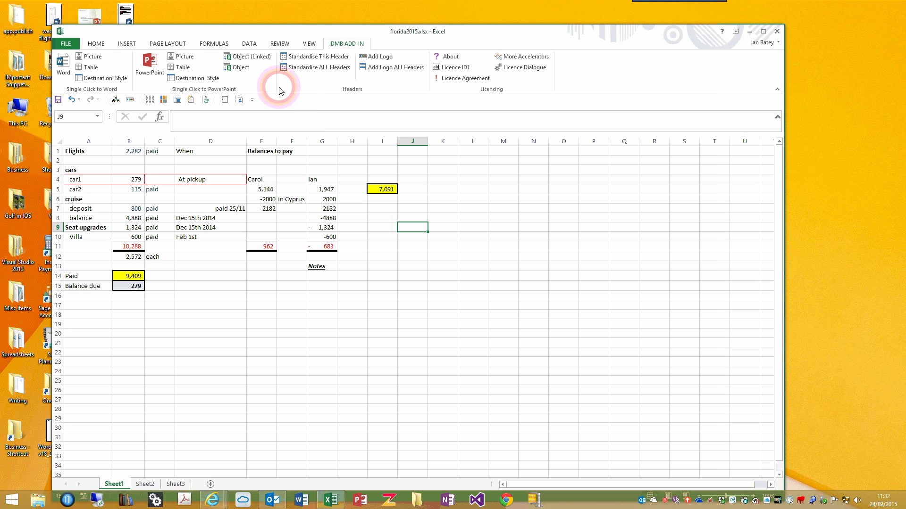
Apply Standardise This Header to Sheet1 and check the filename header and Confidential footer in print preview.
click(311, 58)
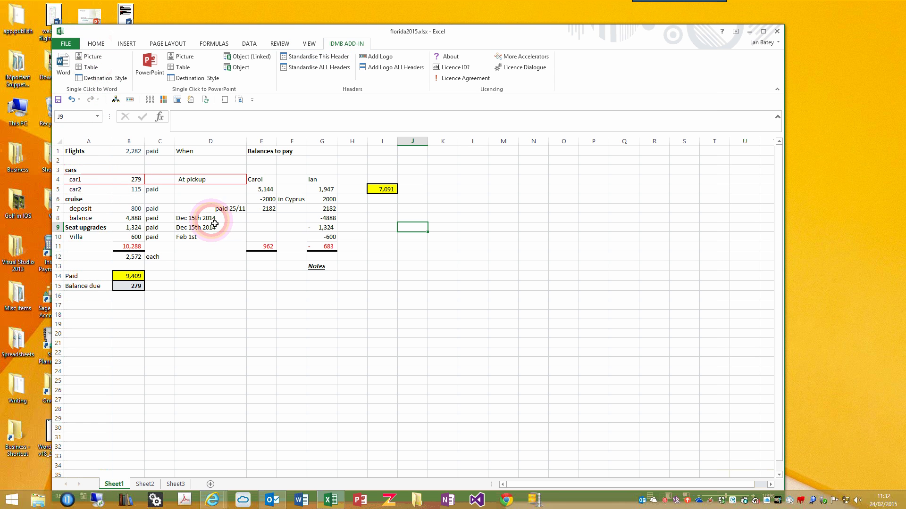
click(61, 46)
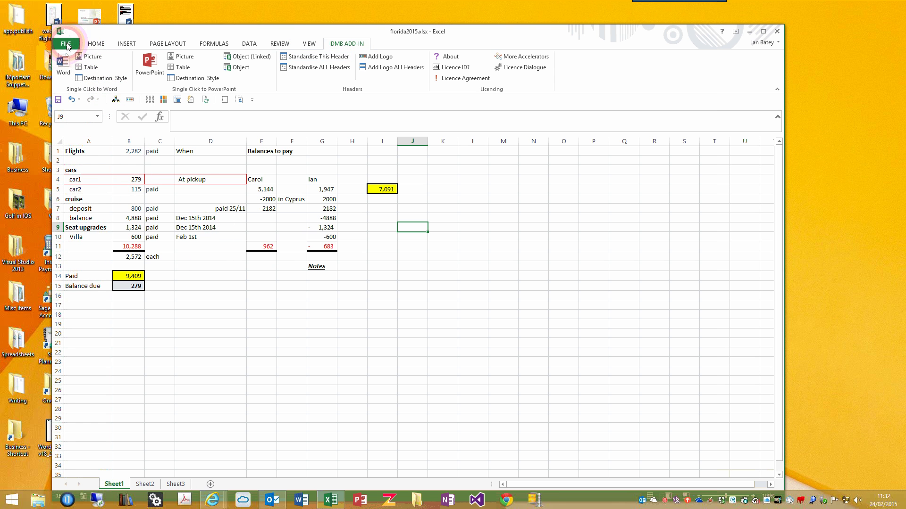
click(71, 160)
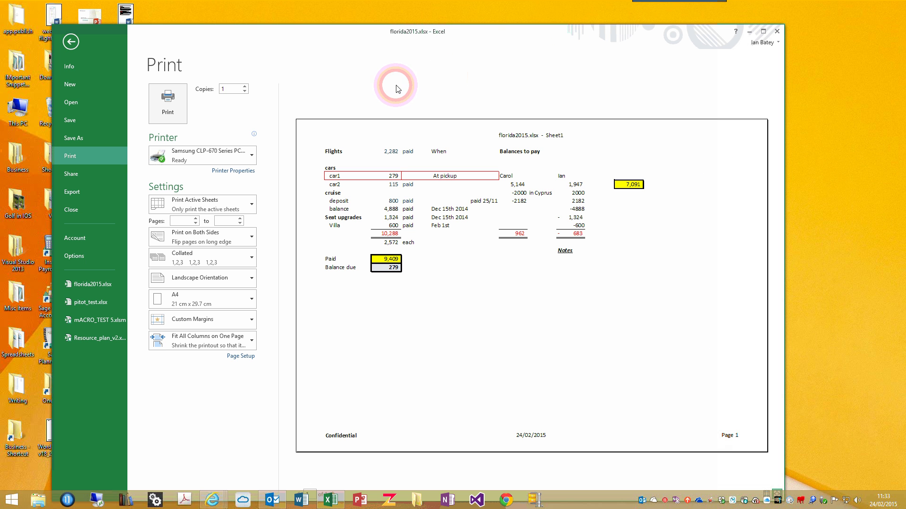
click(72, 42)
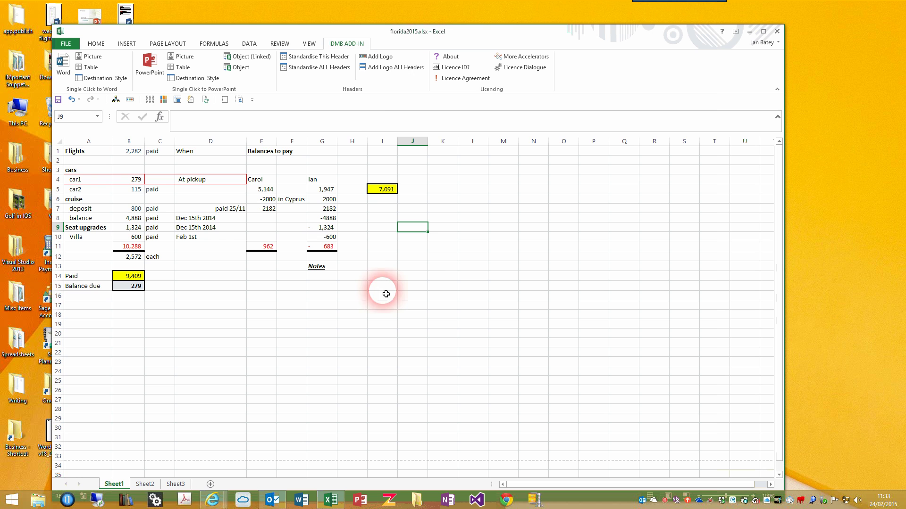
Run Standardise ALL Headers to give every florida2015 sheet the standard header and footer.
drag(407, 37, 478, 40)
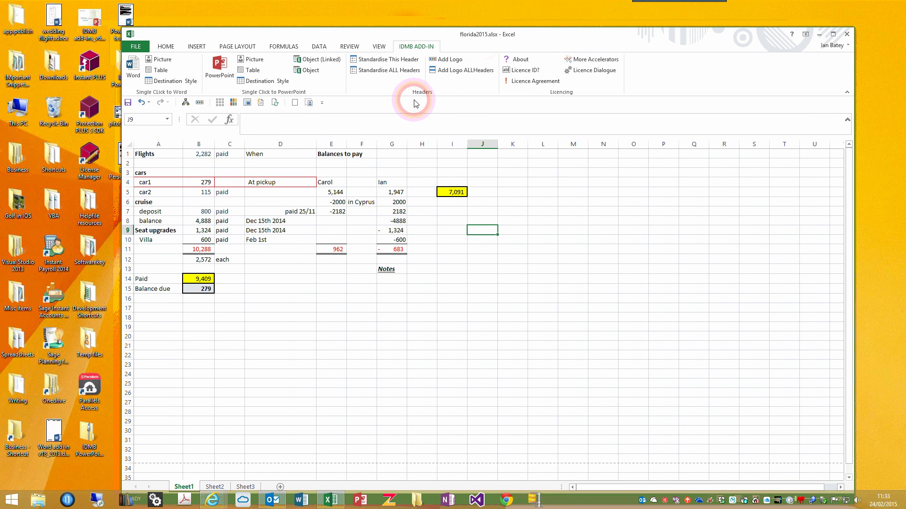
click(391, 72)
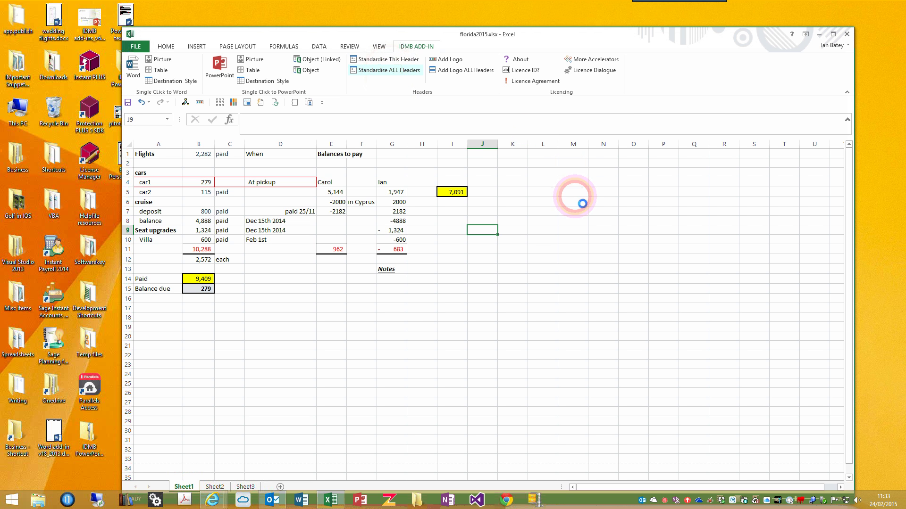
click(572, 173)
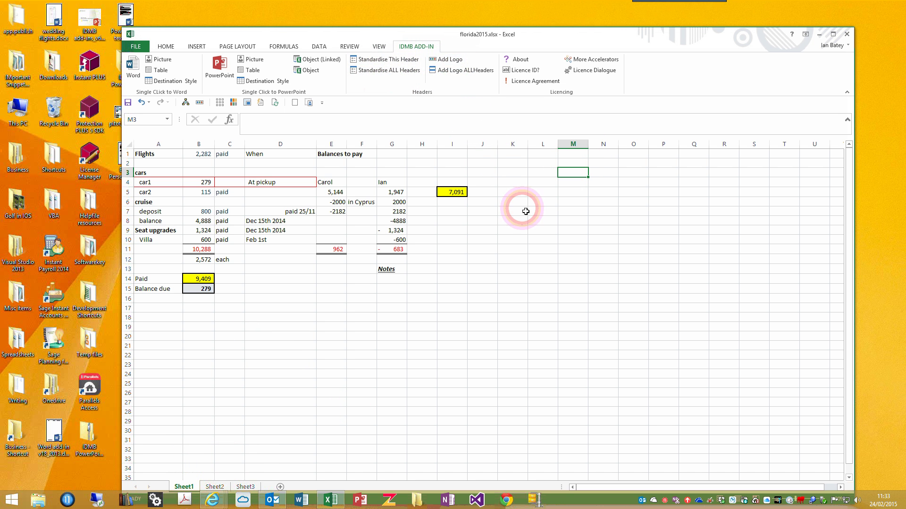
click(521, 210)
click(457, 62)
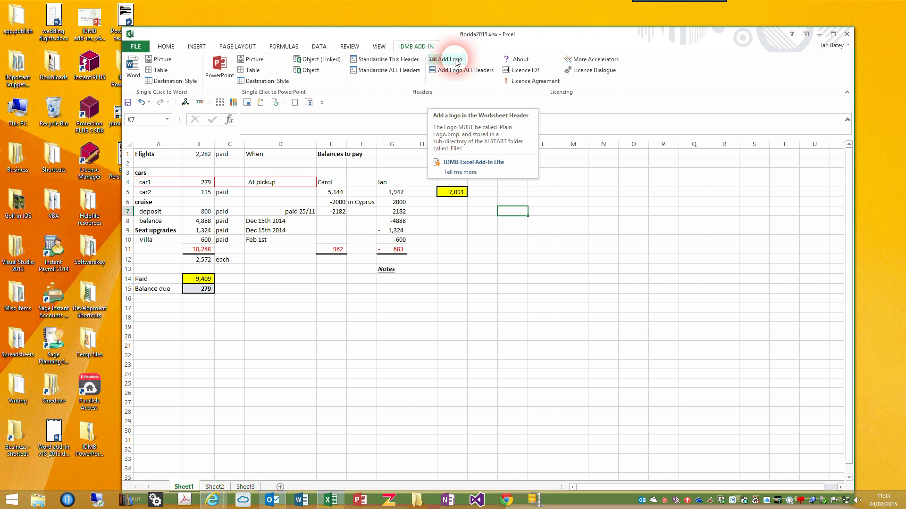
Add the IDMB Advisory Ltd logo to Sheet1's header and confirm it in print preview.
click(456, 62)
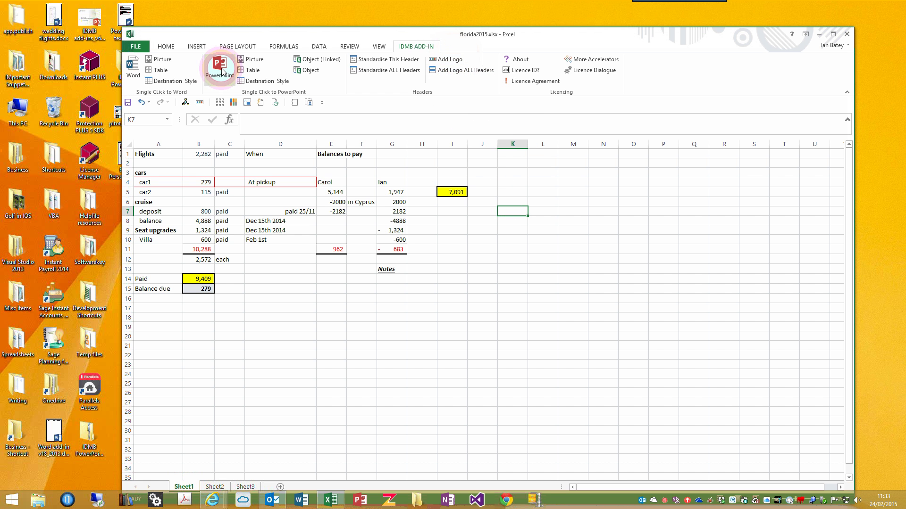
click(137, 47)
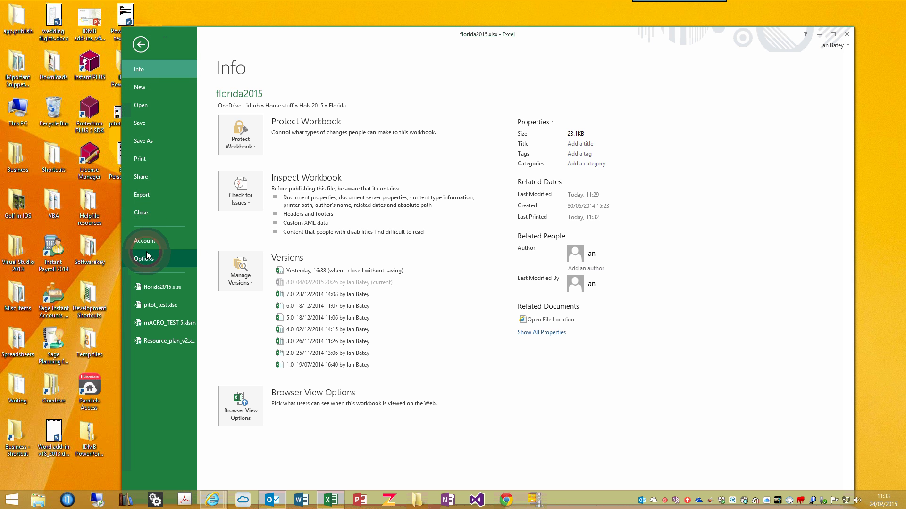
click(154, 159)
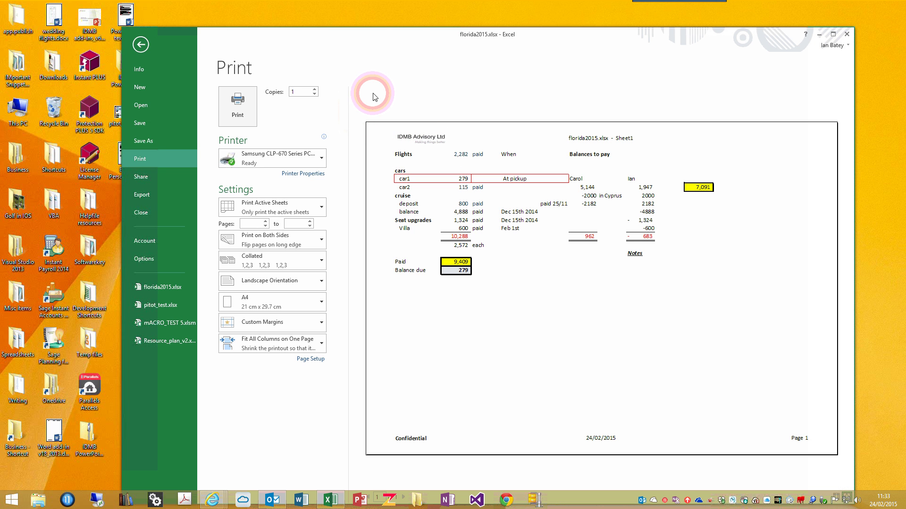
click(140, 44)
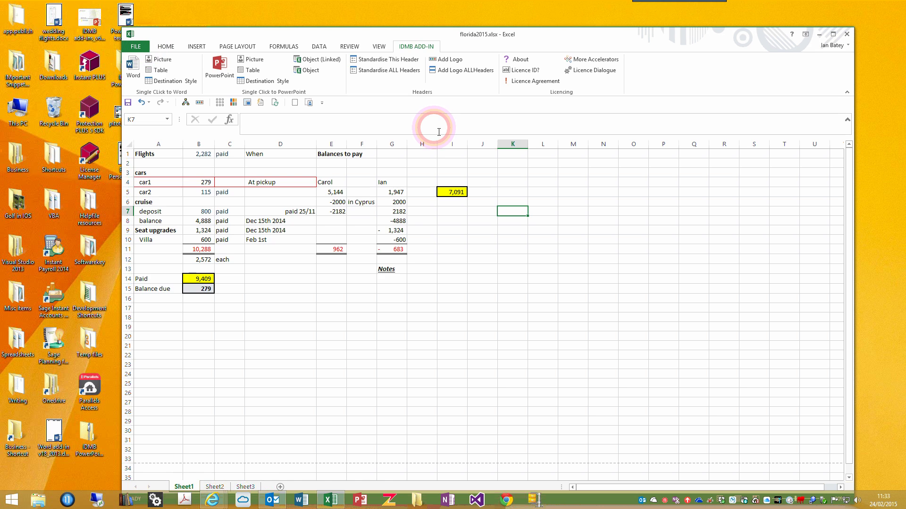